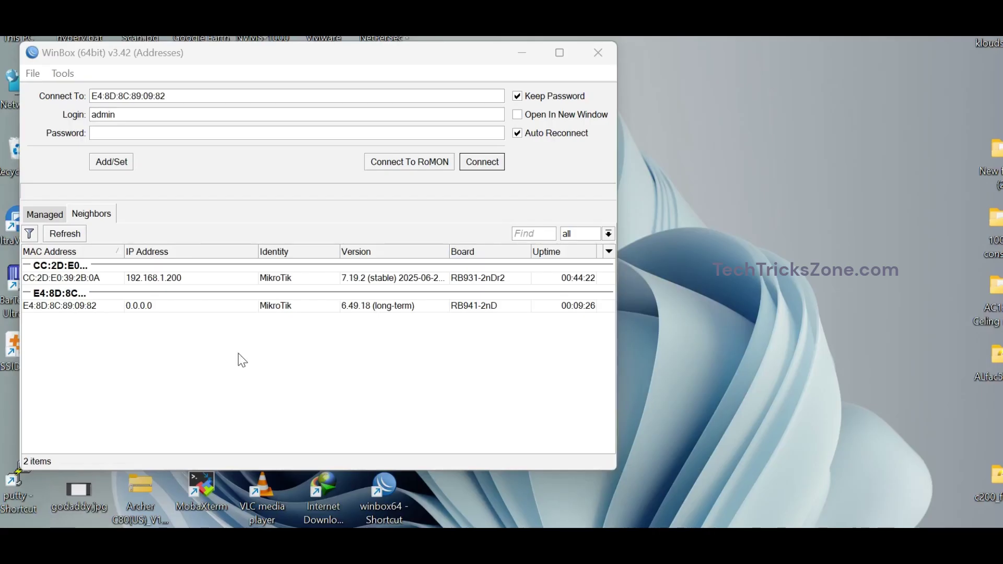
Connect to the router, enlarge the session window, and create a new bridge1
left_click(97, 307)
left_click(482, 162)
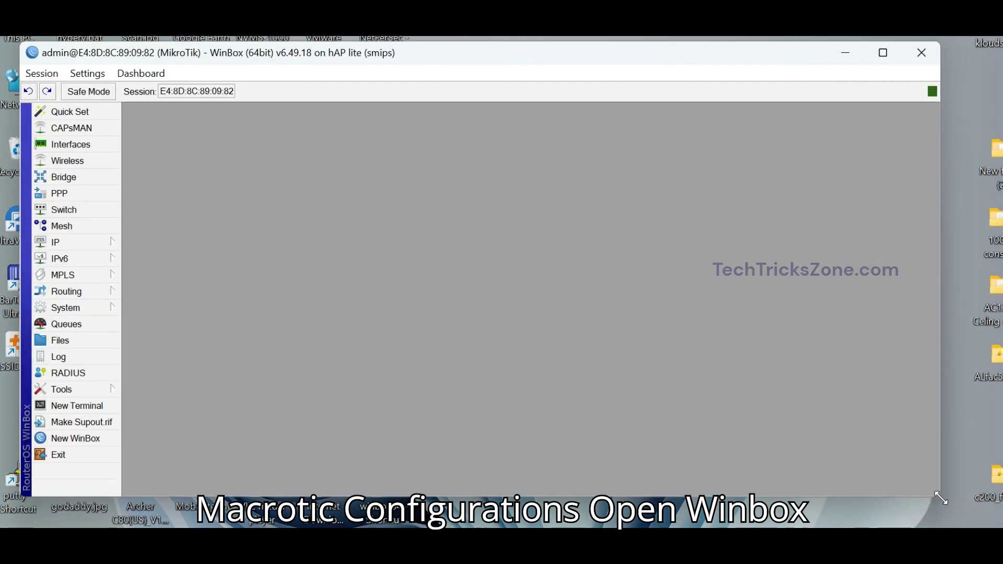
left_click_drag(940, 513, 996, 515)
left_click(79, 177)
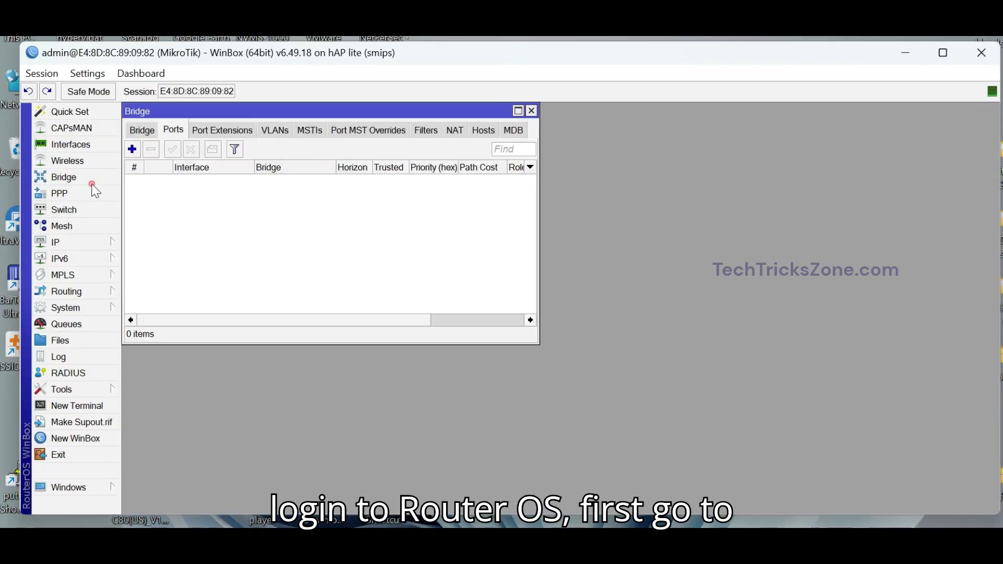
left_click(142, 131)
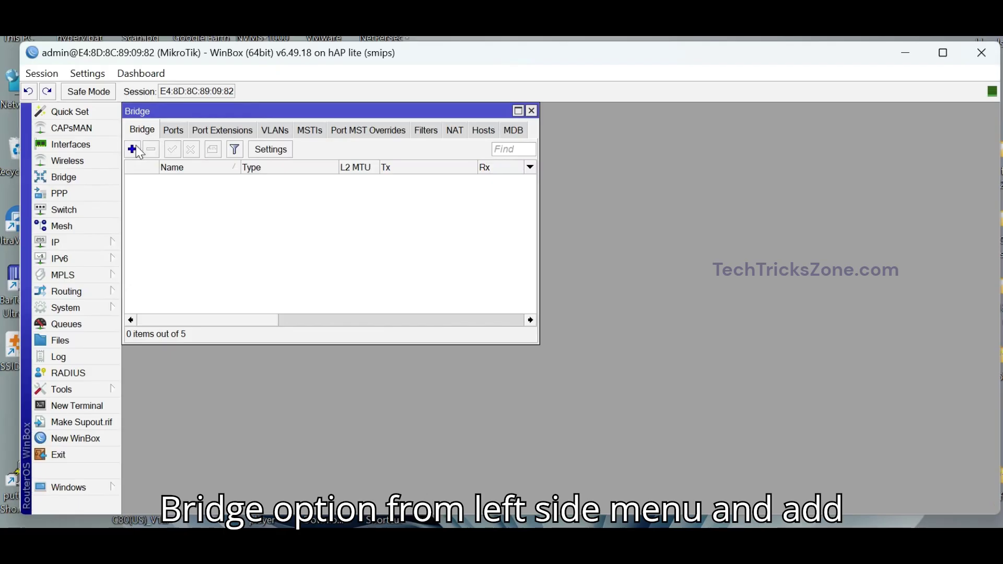
left_click(132, 149)
left_click(695, 177)
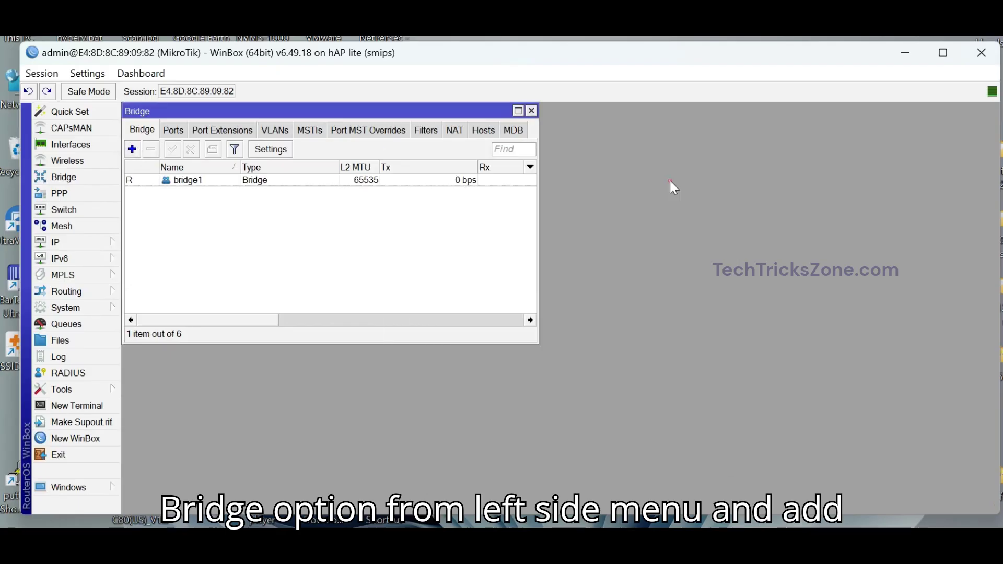
Add ether3 and ether4 as ports of bridge1
left_click(171, 132)
left_click(133, 150)
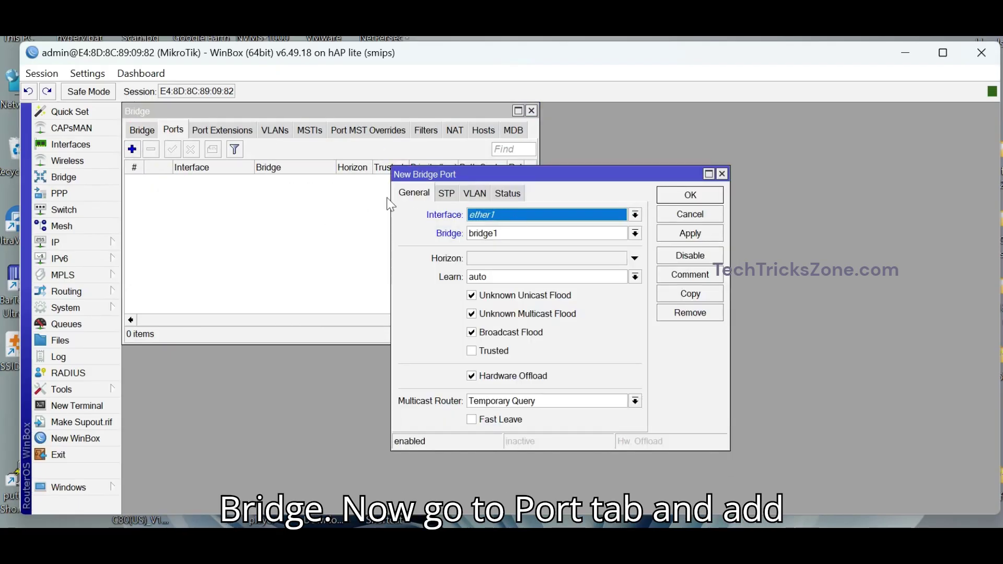
left_click(488, 214)
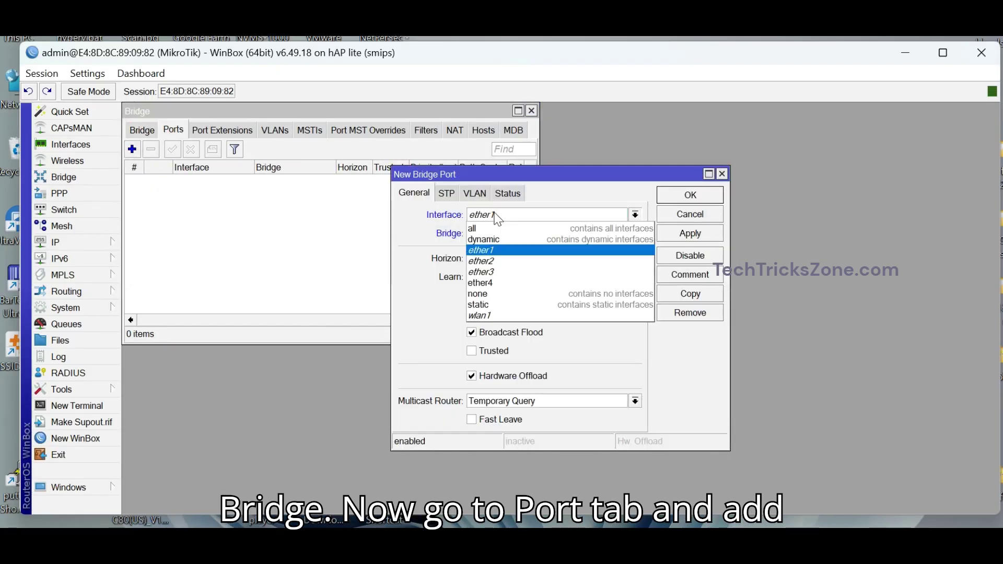
left_click(498, 276)
left_click(679, 196)
left_click(133, 150)
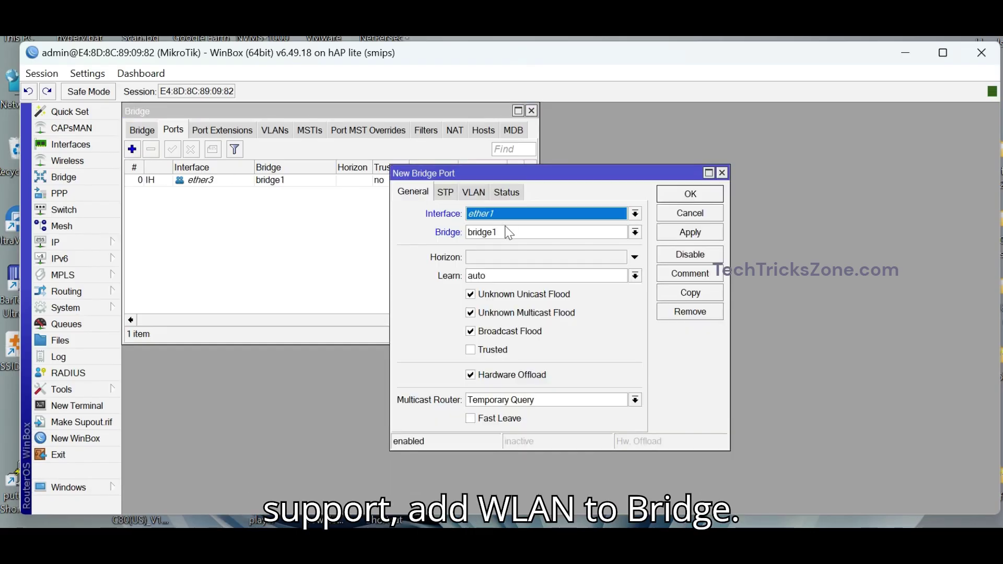
left_click(510, 219)
left_click(496, 262)
left_click(691, 193)
Add wlan1 as a third port of bridge1
left_click(132, 150)
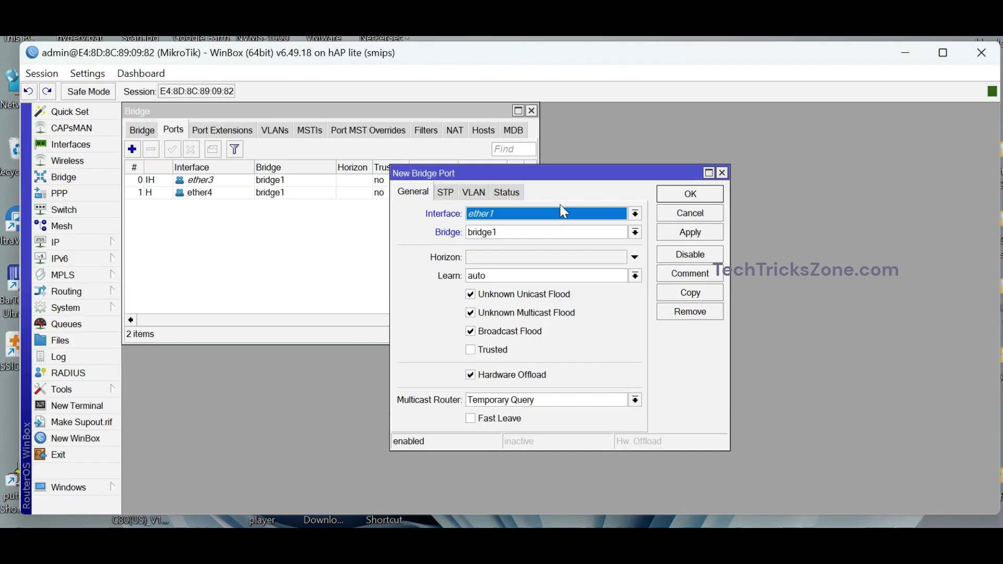
left_click(561, 214)
left_click(496, 305)
left_click(672, 236)
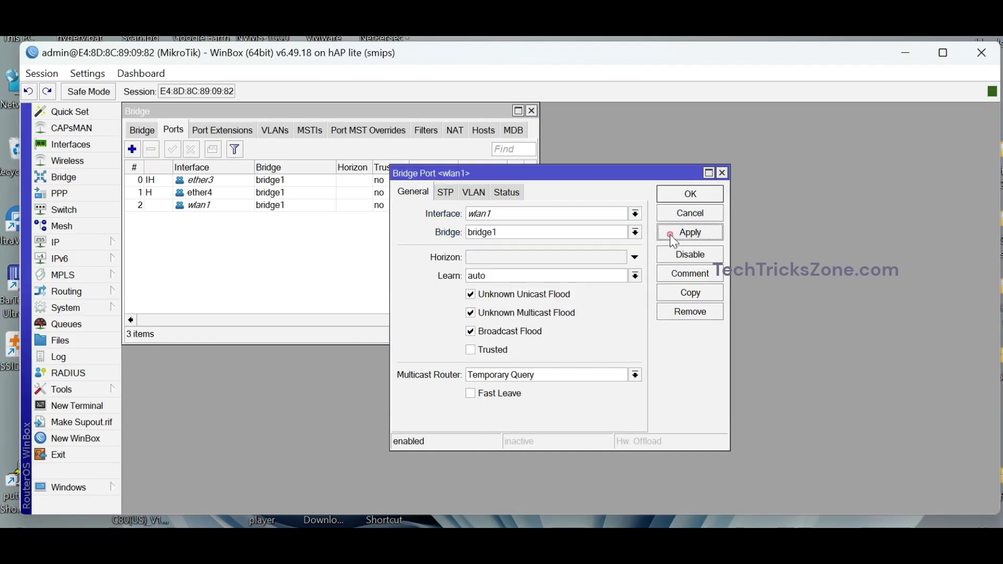
left_click(680, 197)
Rename interface ether1 to Main-Internet
left_click(532, 111)
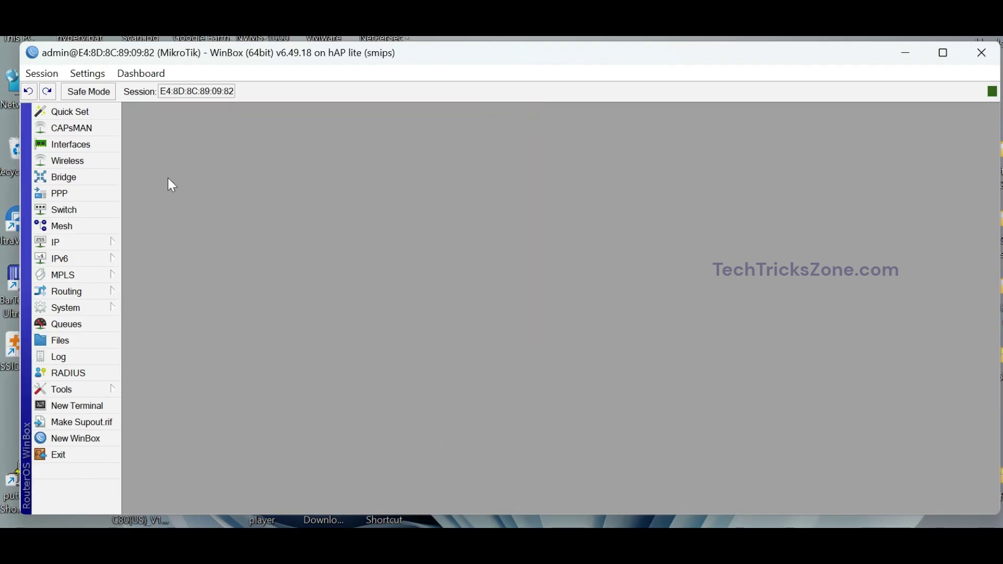
left_click(71, 144)
double_click(178, 246)
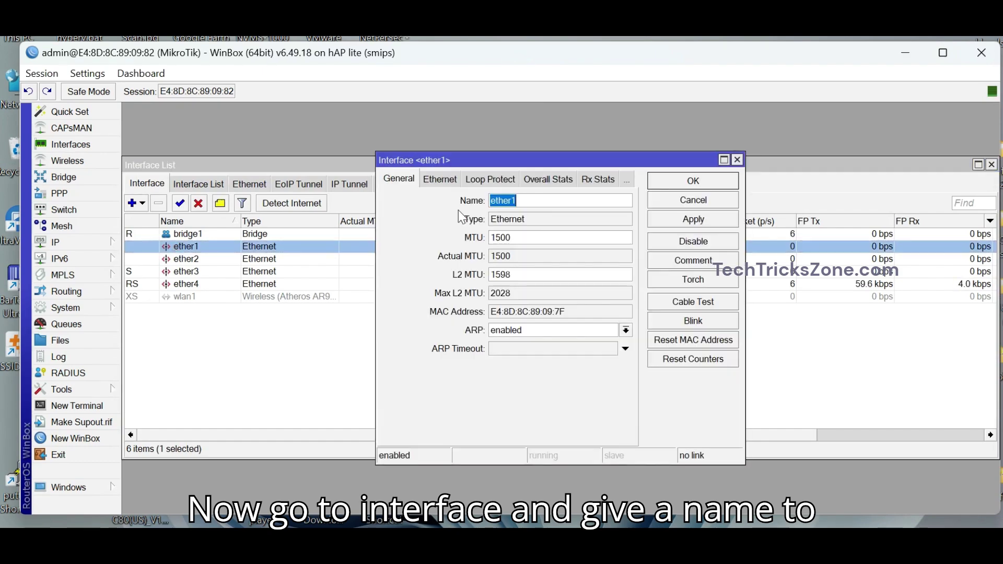
type("MAin")
key("BackSpace")
key("BackSpace")
key("BackSpace")
type("ain-Interrnet")
left_click(667, 220)
left_click(668, 183)
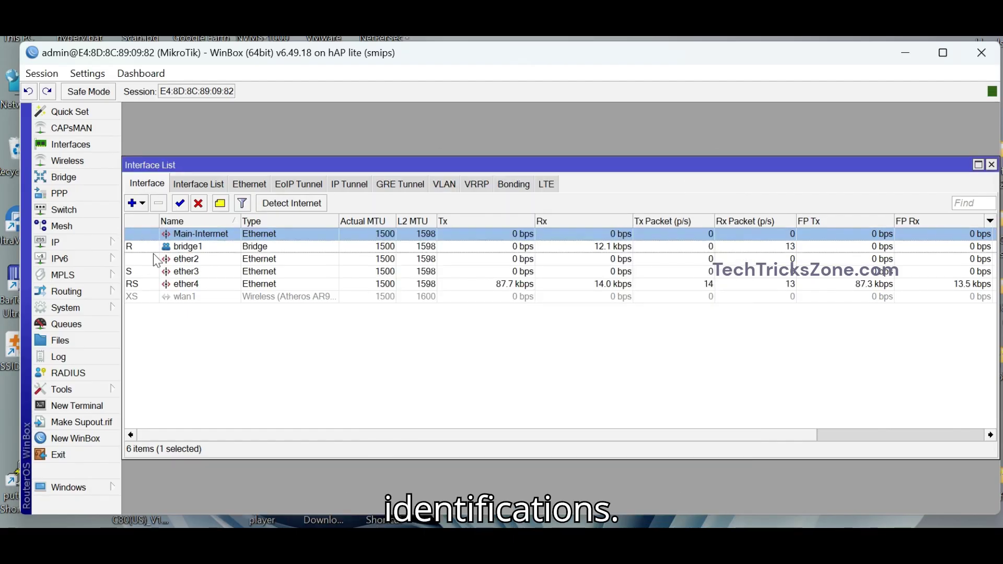
Rename interface ether2 to Backup-Internet
left_click(175, 259)
double_click(175, 259)
type("Backup-Internet")
left_click(652, 220)
left_click(655, 183)
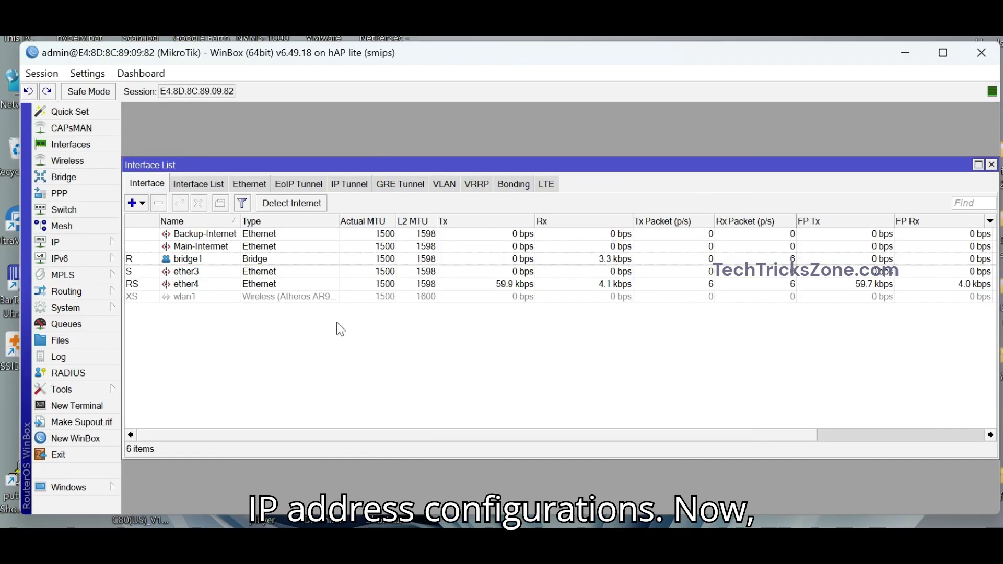
Add the LAN address 192.168.88.1/24 on bridge1
left_click(108, 246)
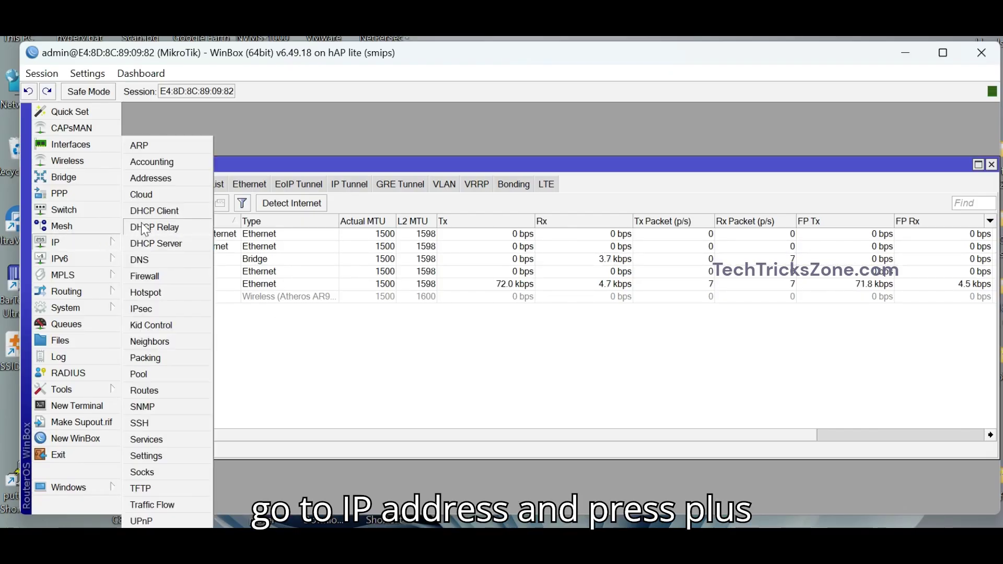
left_click(151, 178)
left_click(438, 193)
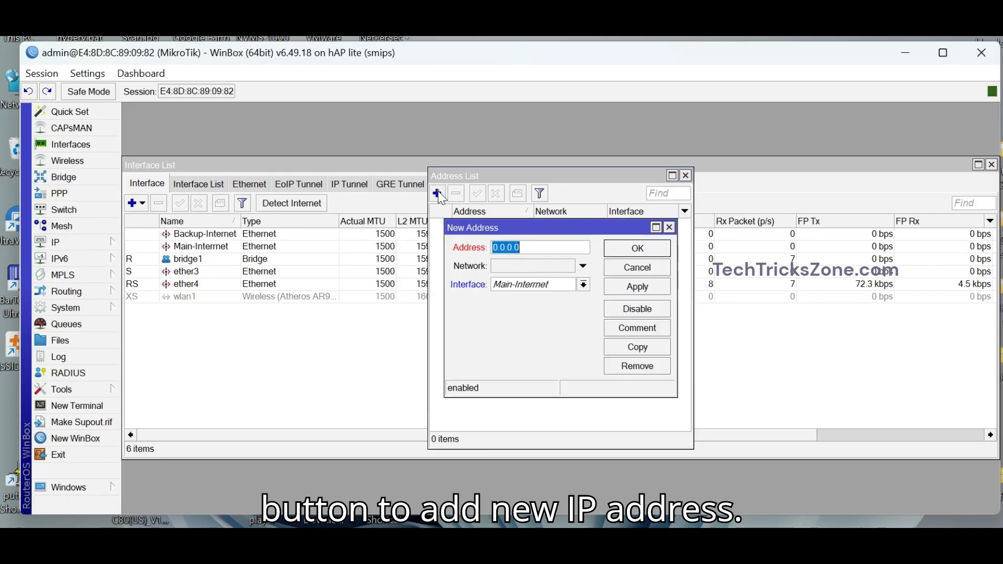
left_click(547, 283)
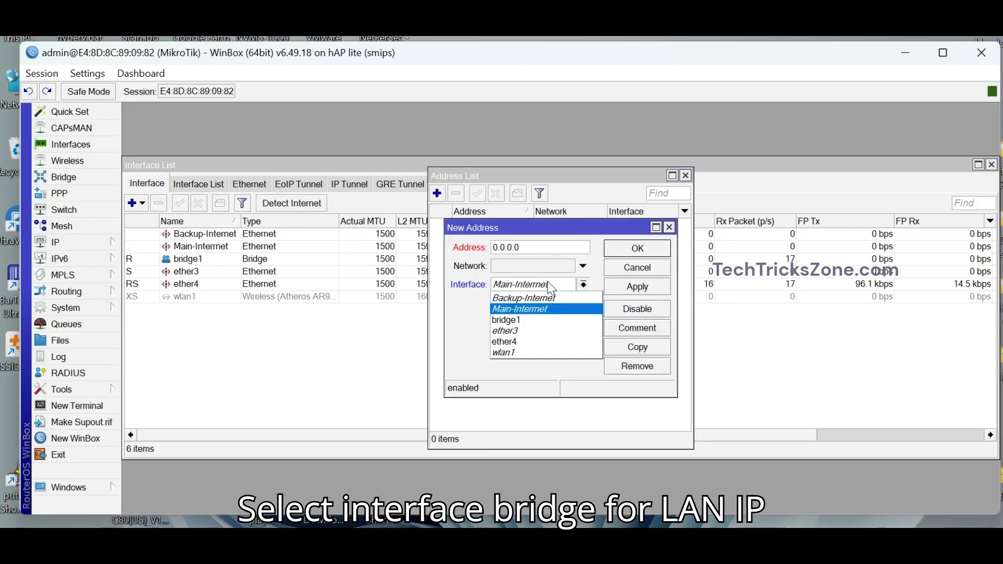
left_click(533, 320)
left_click_drag(537, 248, 423, 250)
type("192.168.88.1/24")
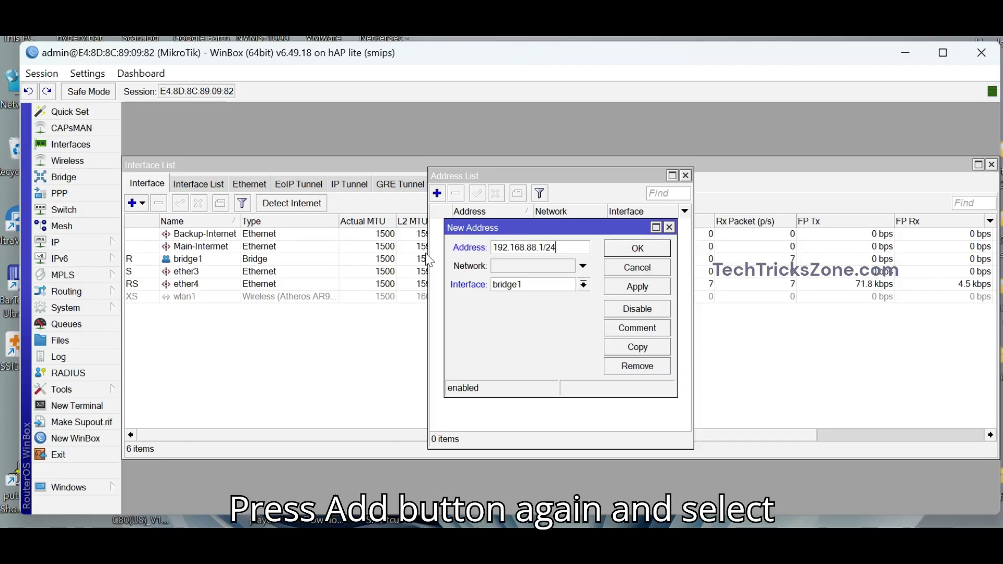
left_click(627, 290)
left_click(629, 246)
Add address 192.168.1.250/24 on Main-Internet
left_click(437, 193)
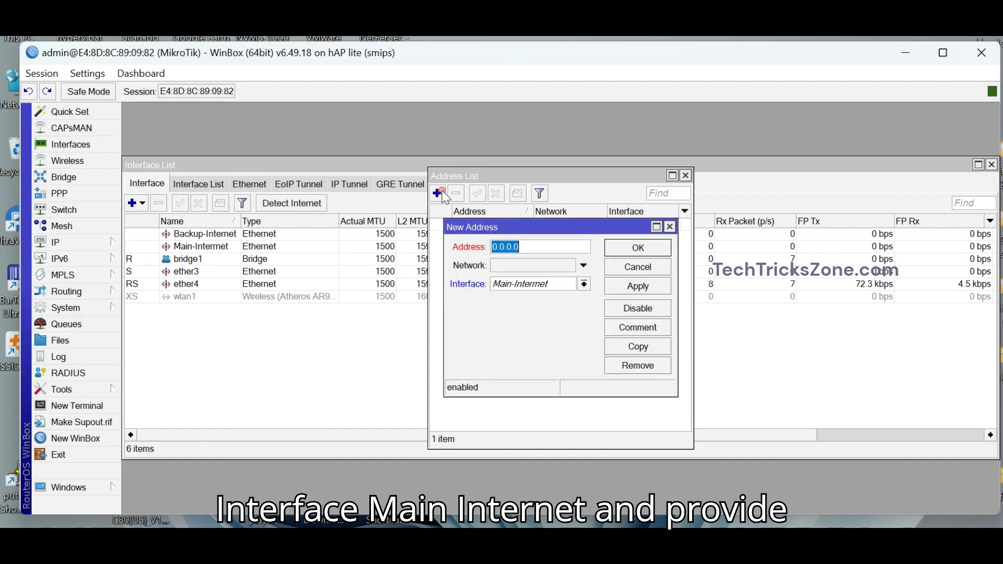
left_click(546, 286)
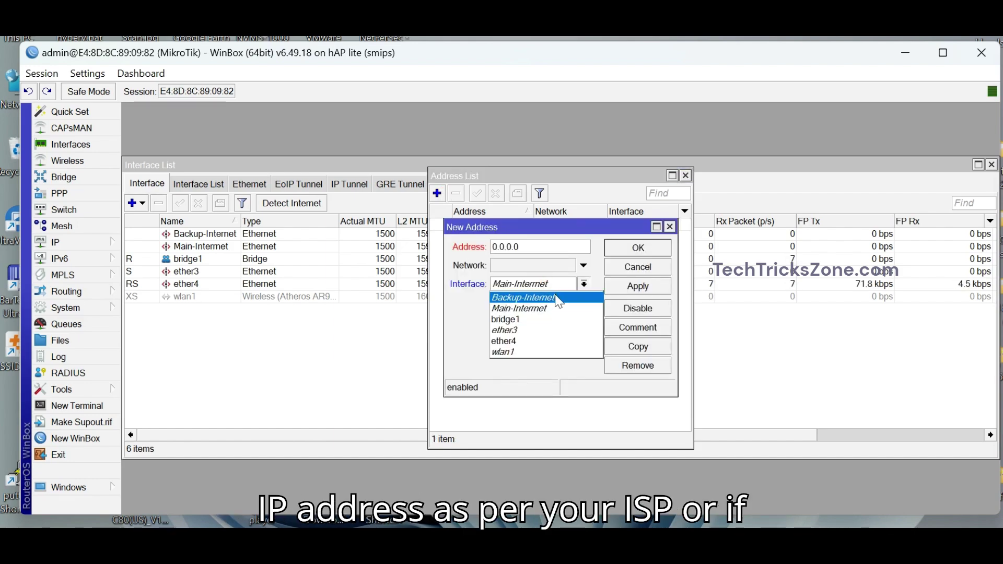
left_click(520, 309)
left_click(486, 249)
type("192.168.1.25")
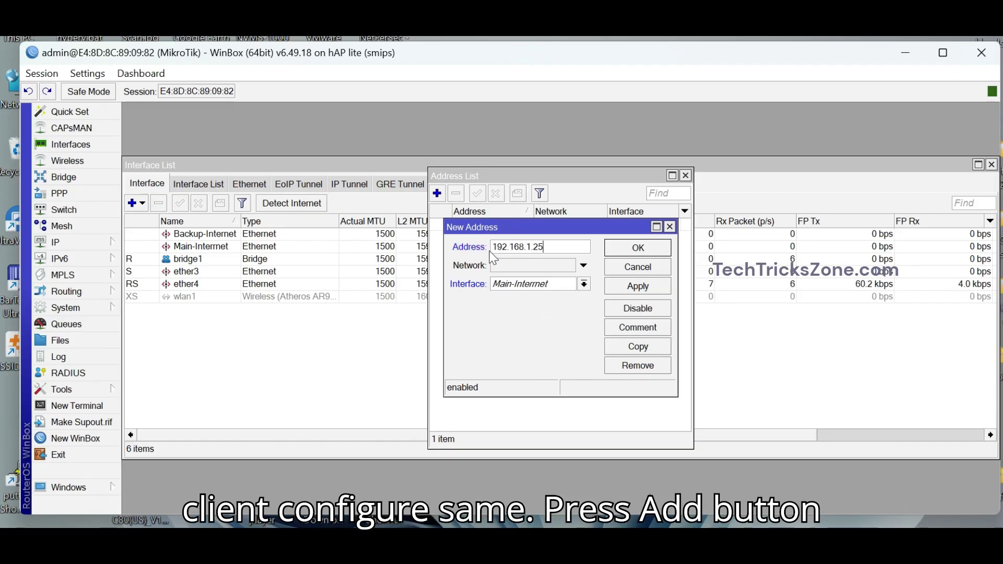
type("0/24")
left_click(639, 288)
left_click(634, 249)
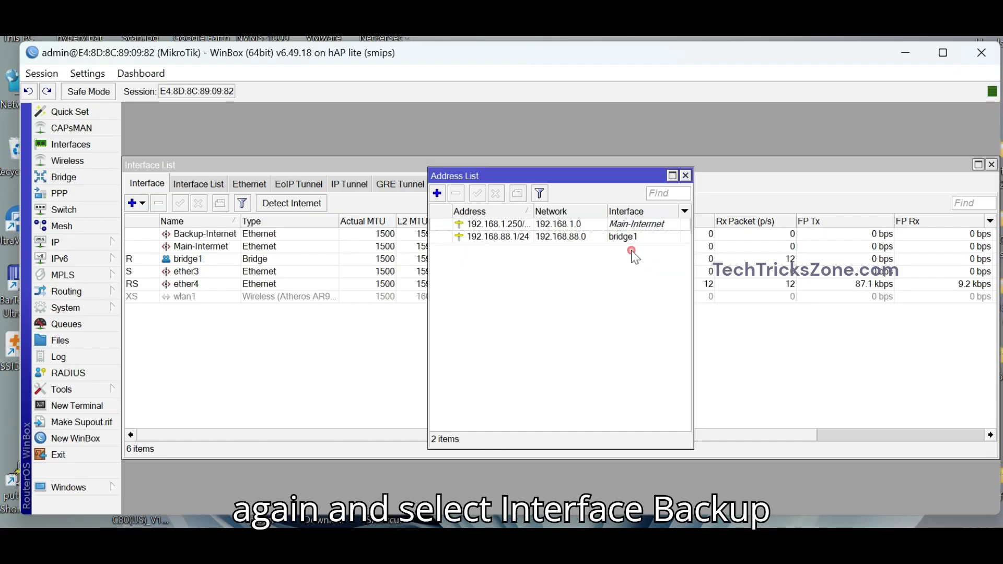
Add address 172.16.0.250/24 on Backup-Internet and close the address list
left_click(438, 194)
left_click(533, 283)
left_click(525, 296)
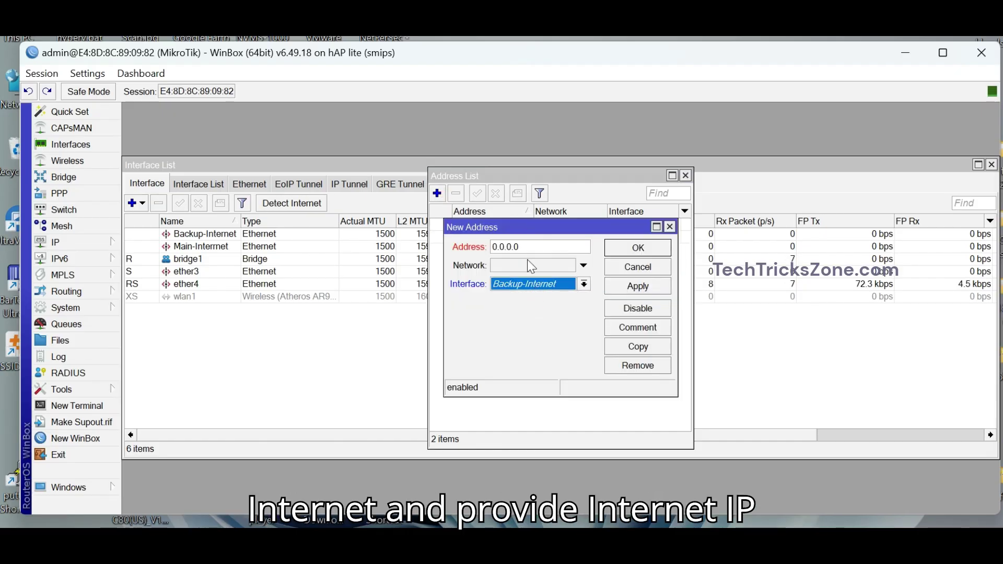
left_click(493, 247)
type("172.16.0")
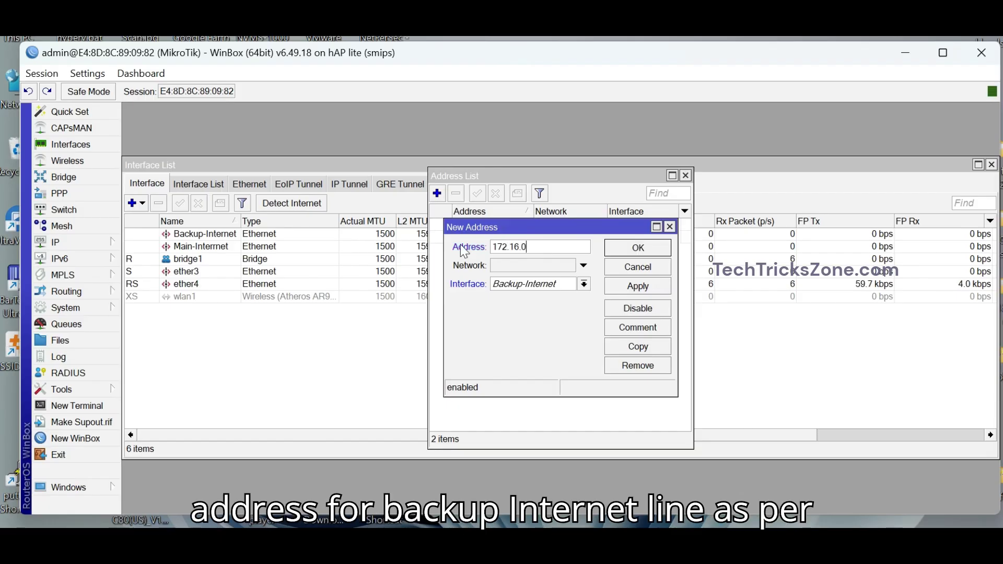
type(".250/24")
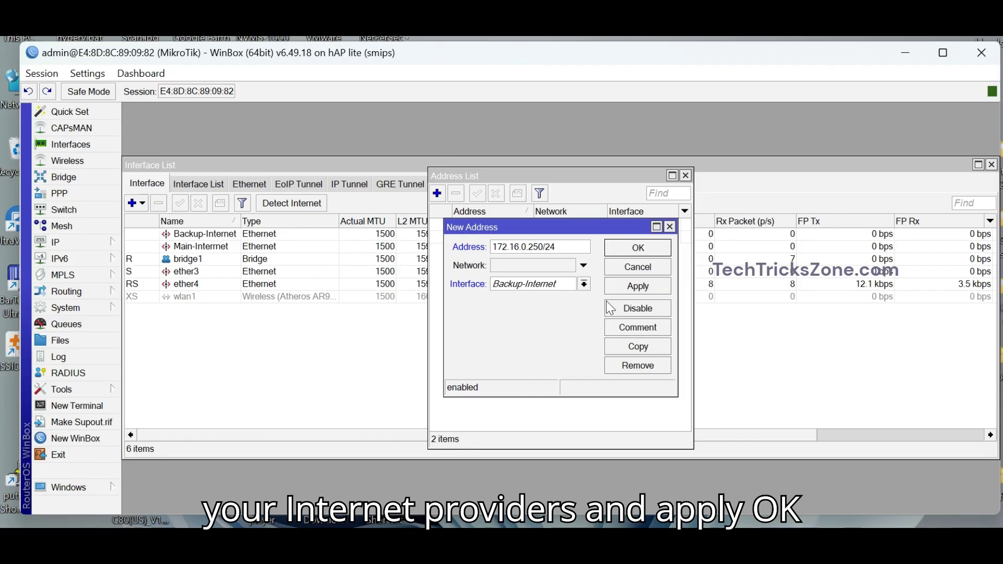
left_click(638, 286)
left_click(638, 247)
key("Escape")
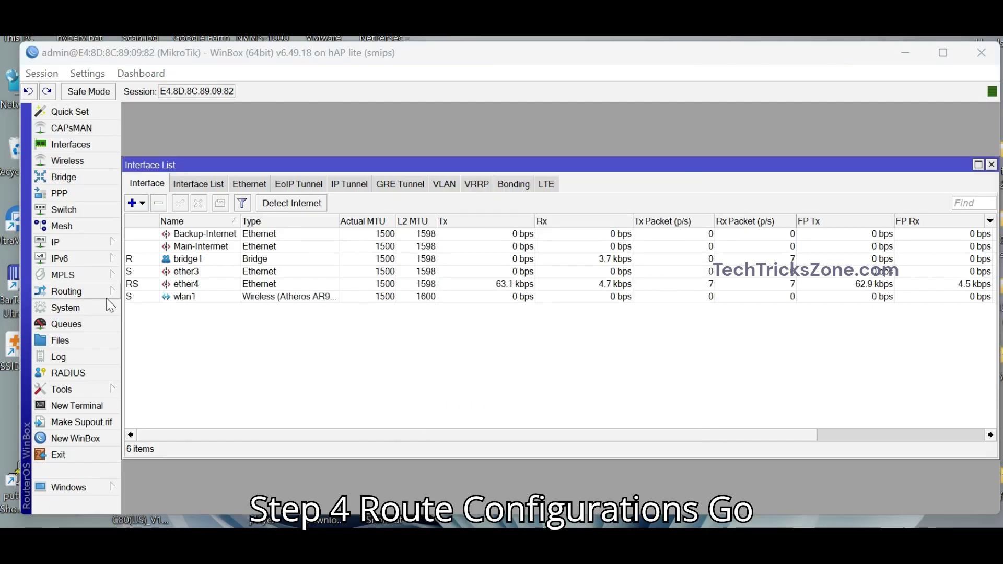
Add a 0.0.0.0/0 default route via gateway 192.168.1.1 with distance 1
left_click(87, 243)
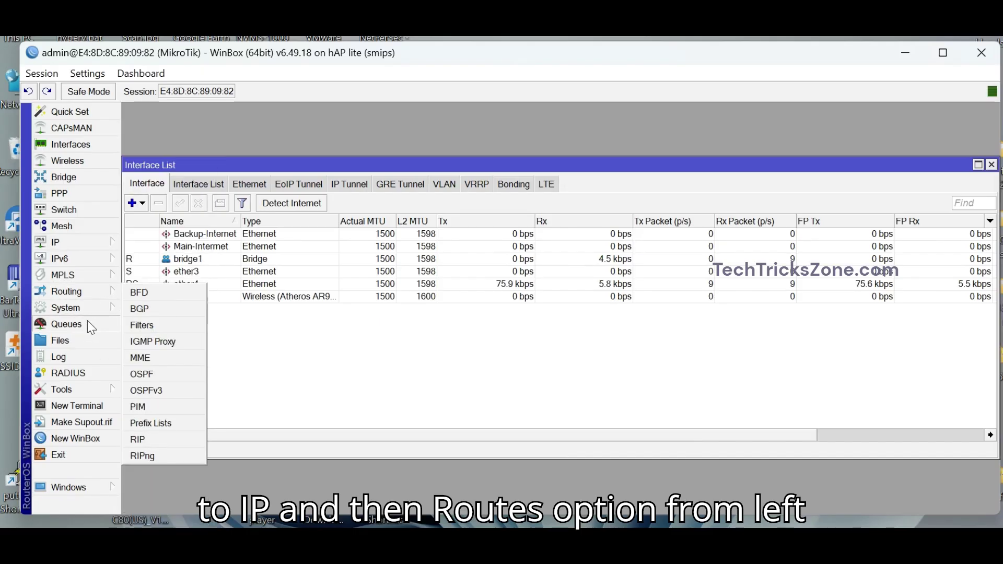
left_click(73, 239)
left_click(166, 395)
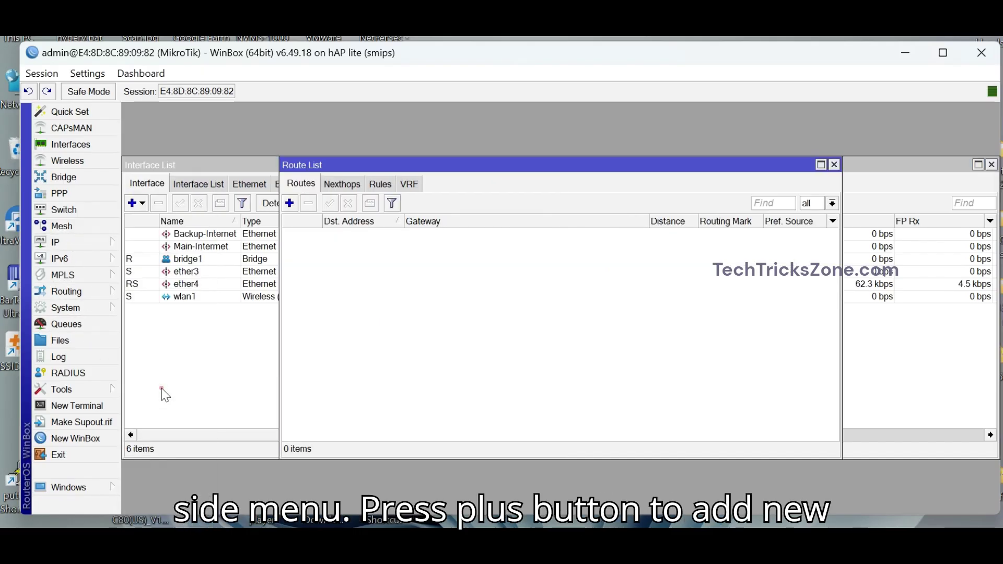
left_click(290, 204)
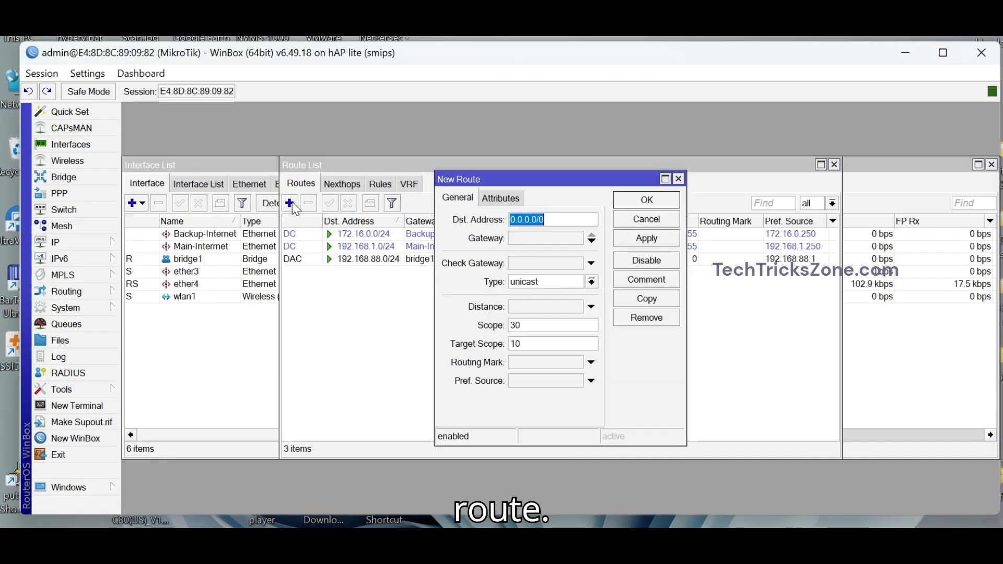
left_click(522, 239)
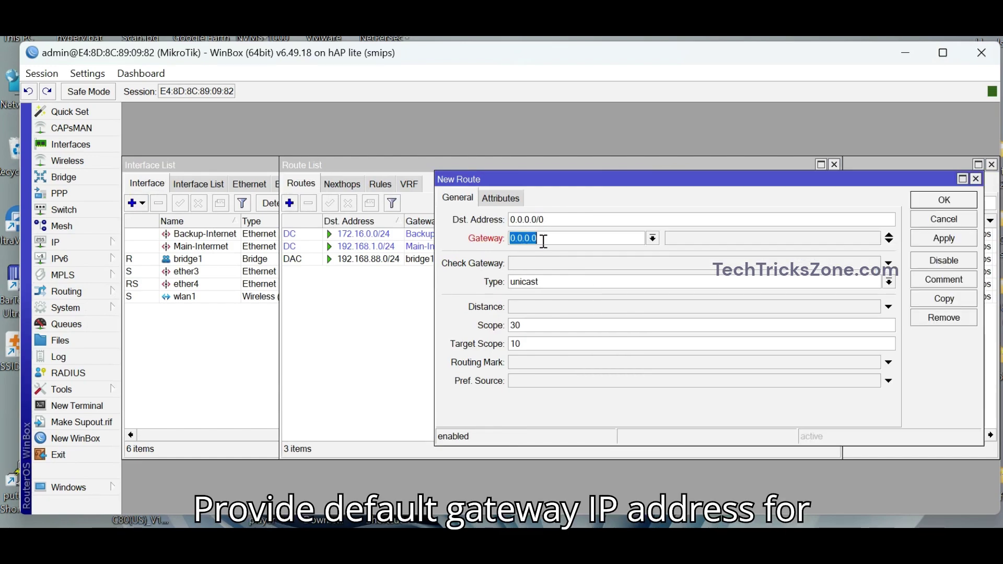
type("192")
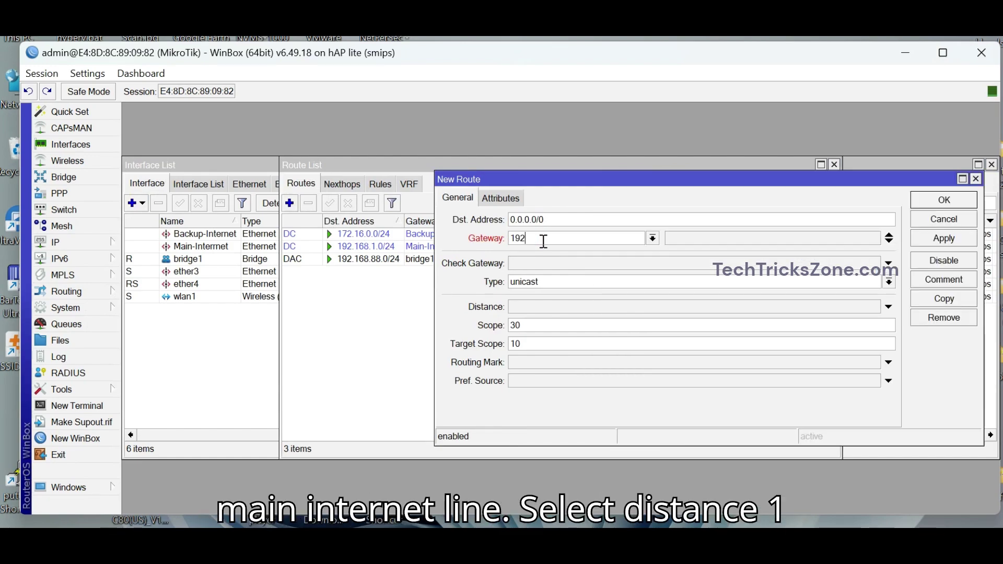
type(".168.1.1")
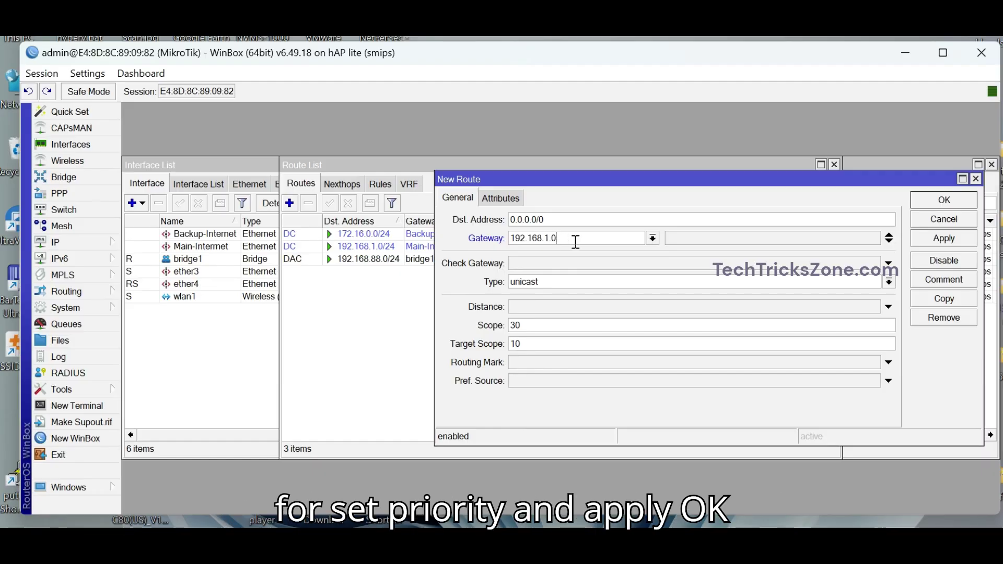
left_click(564, 308)
type("1")
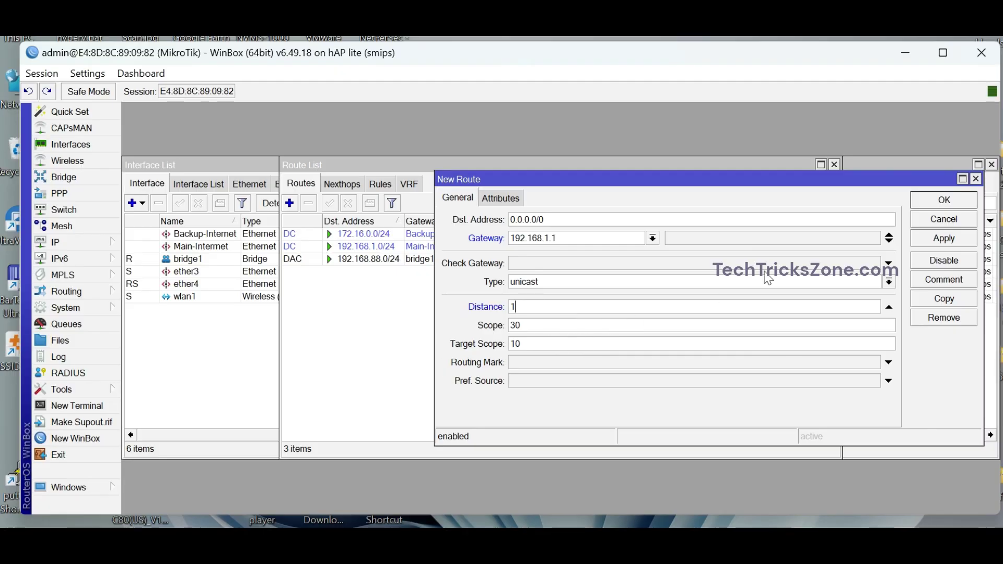
left_click(945, 239)
left_click(945, 200)
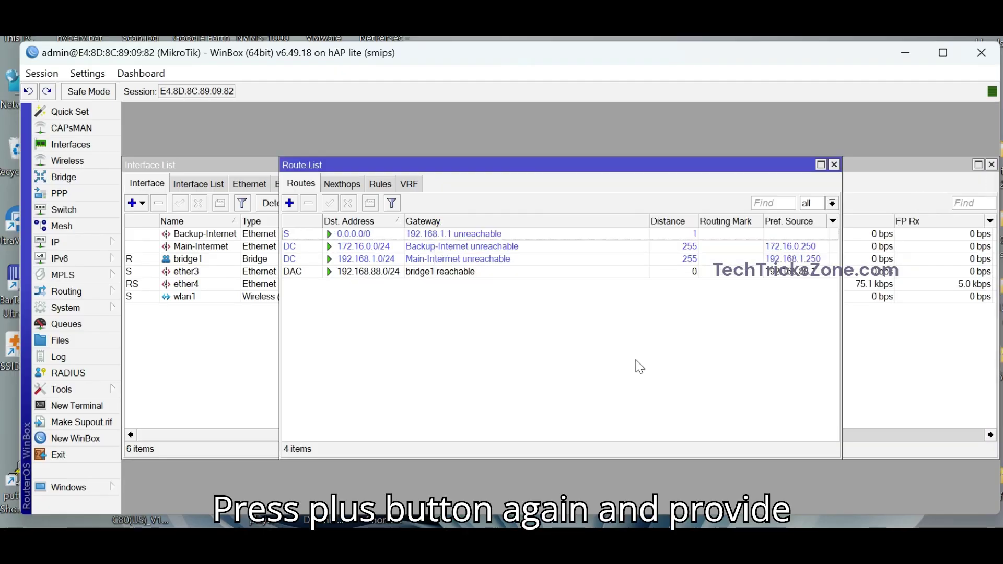
Start a backup default route via gateway 172.16.0.1 and set its distance
left_click(290, 204)
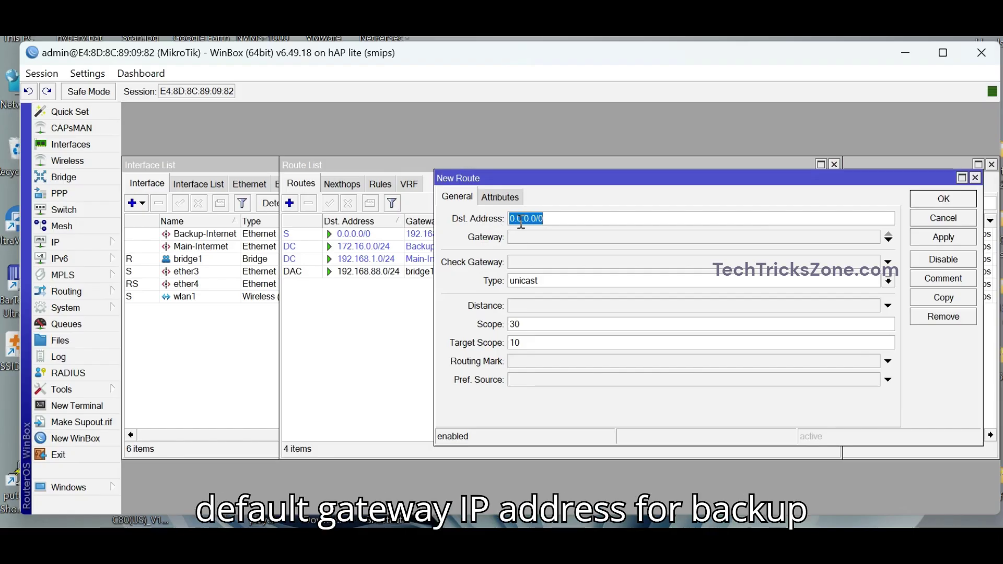
left_click(551, 238)
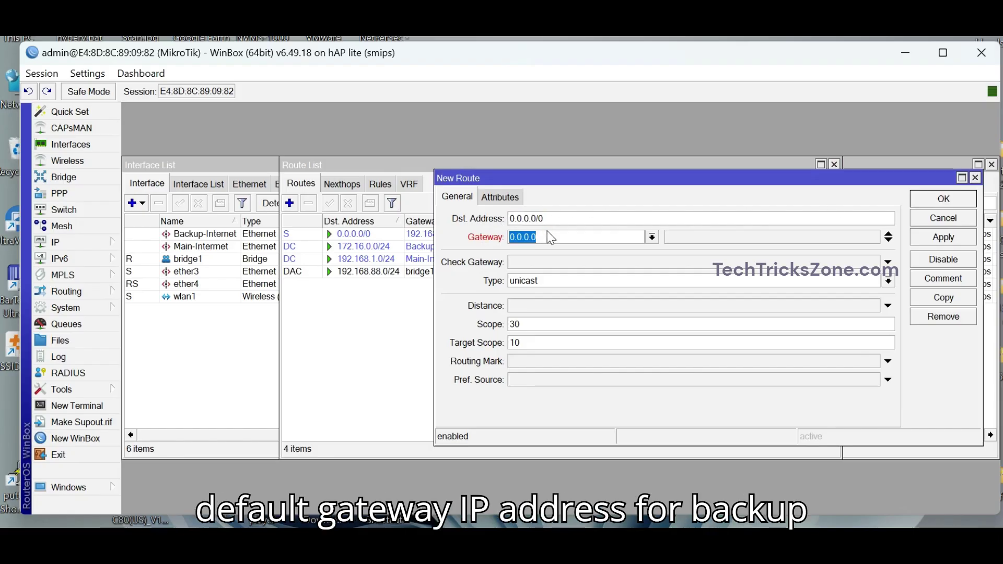
type("172.16.0.1")
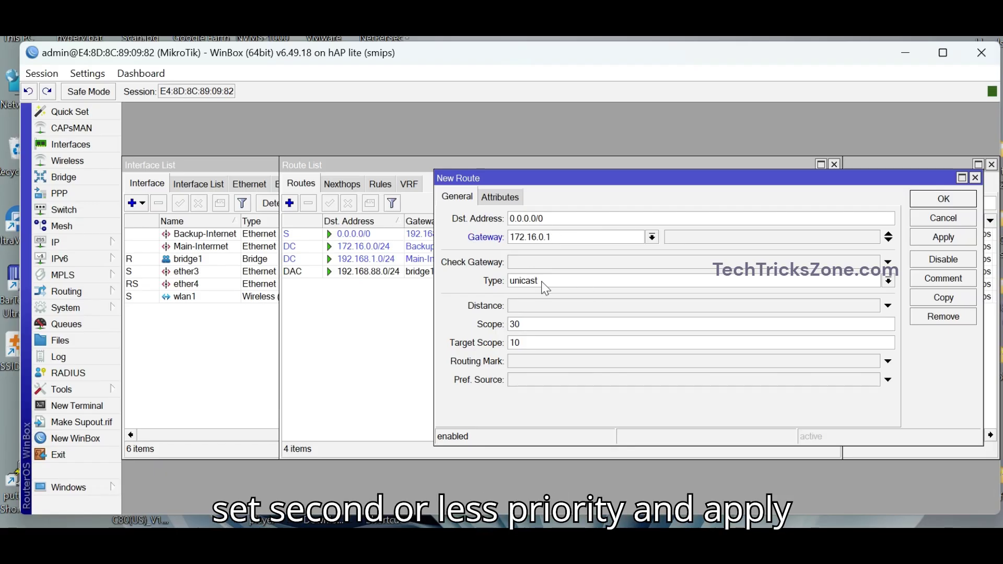
left_click(534, 306)
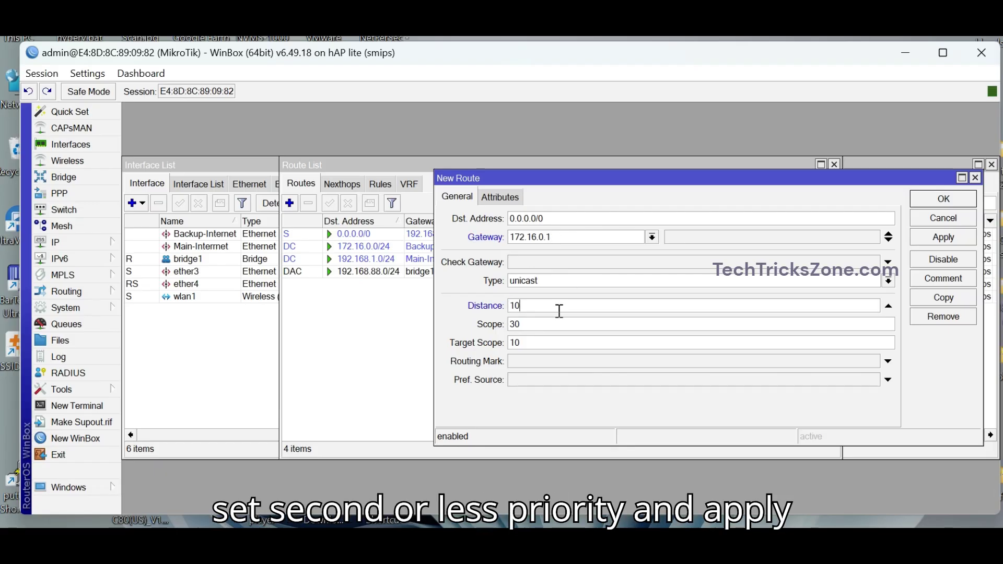
Save the backup route via 172.16.0.1 with distance 10 and review it
left_click(935, 238)
left_click(927, 200)
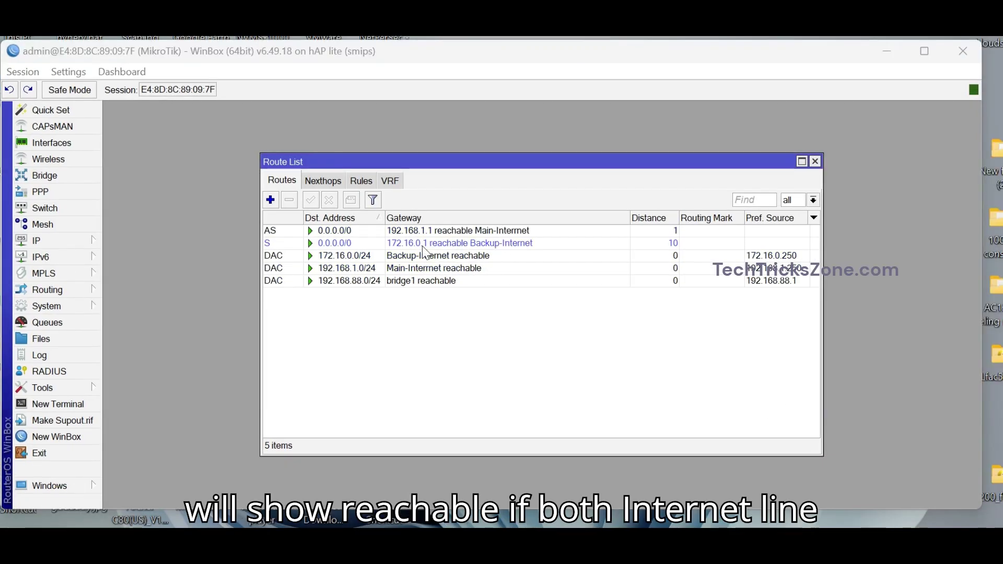
double_click(424, 247)
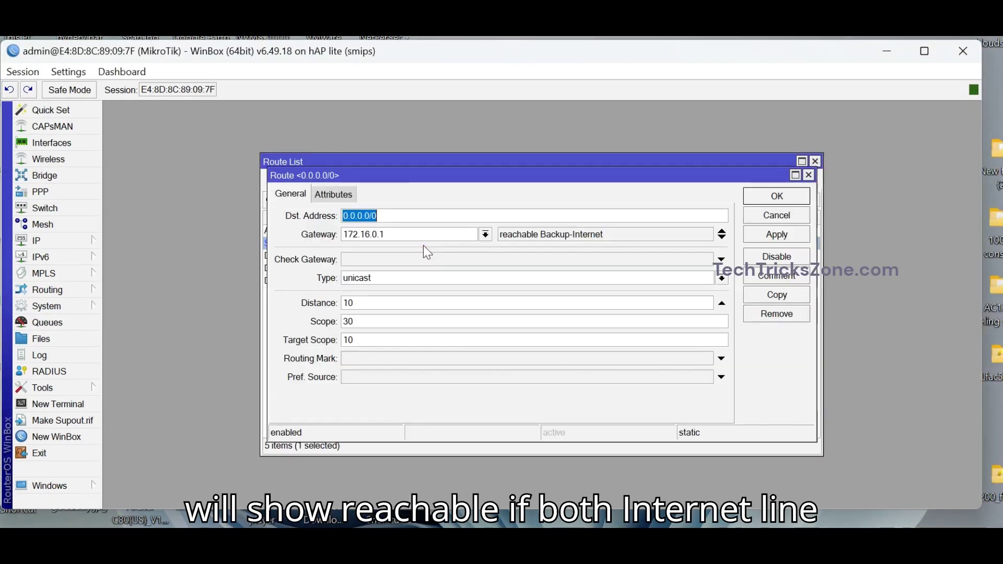
left_click(814, 184)
left_click(392, 232)
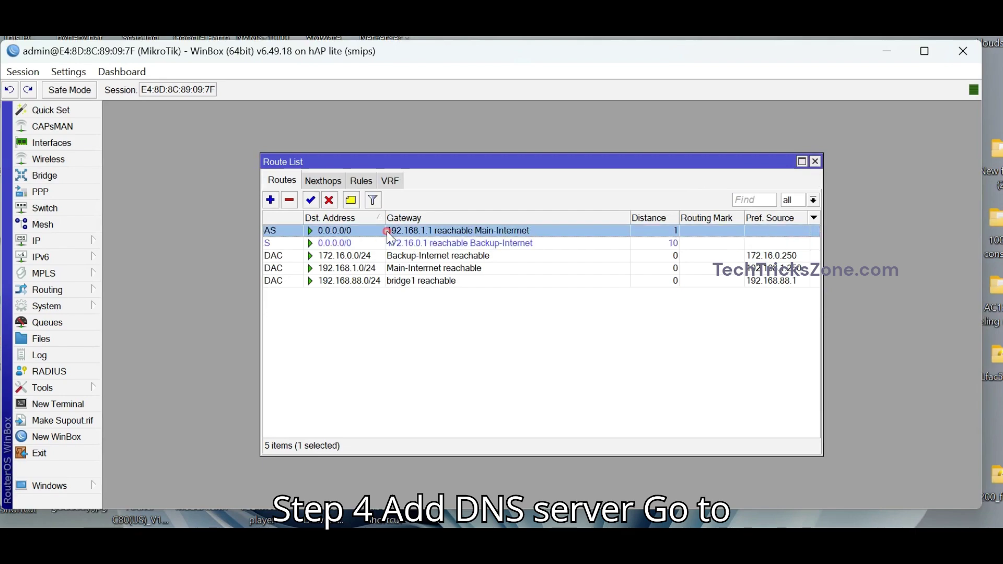
Enter DNS servers 4.2.2.2 and 8.8.8.8 in the DNS settings
left_click(58, 241)
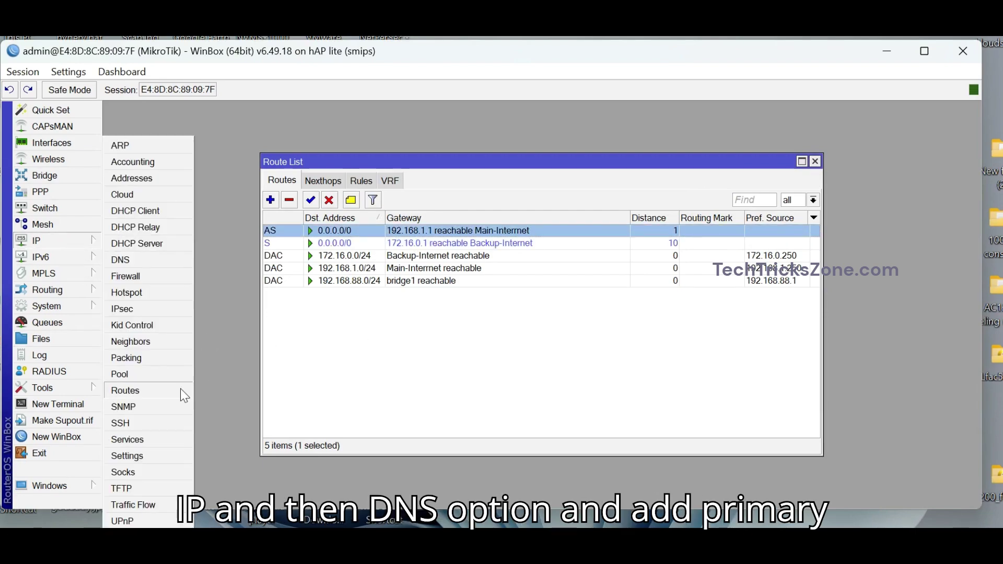
left_click(126, 257)
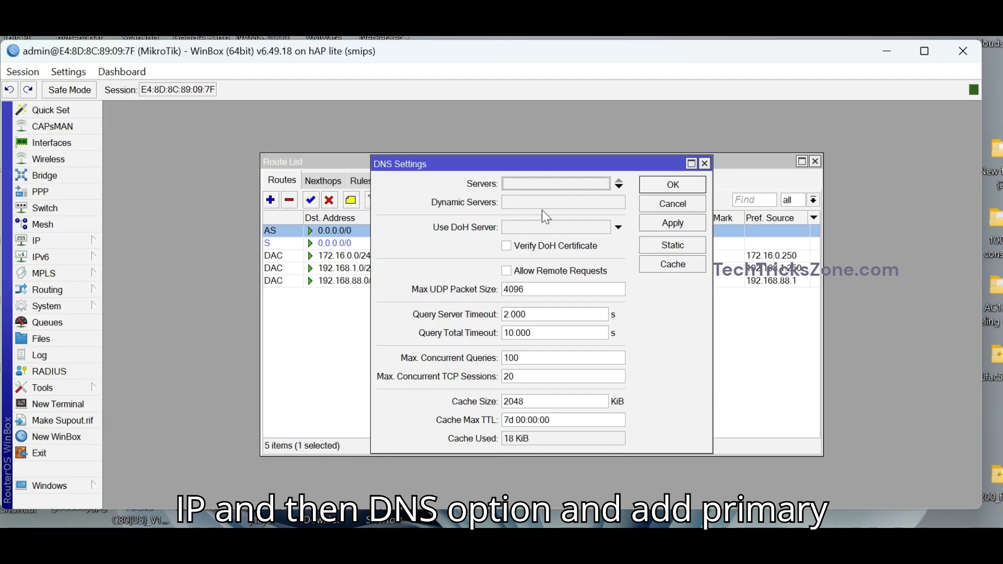
type("4.2.2.2")
left_click(628, 187)
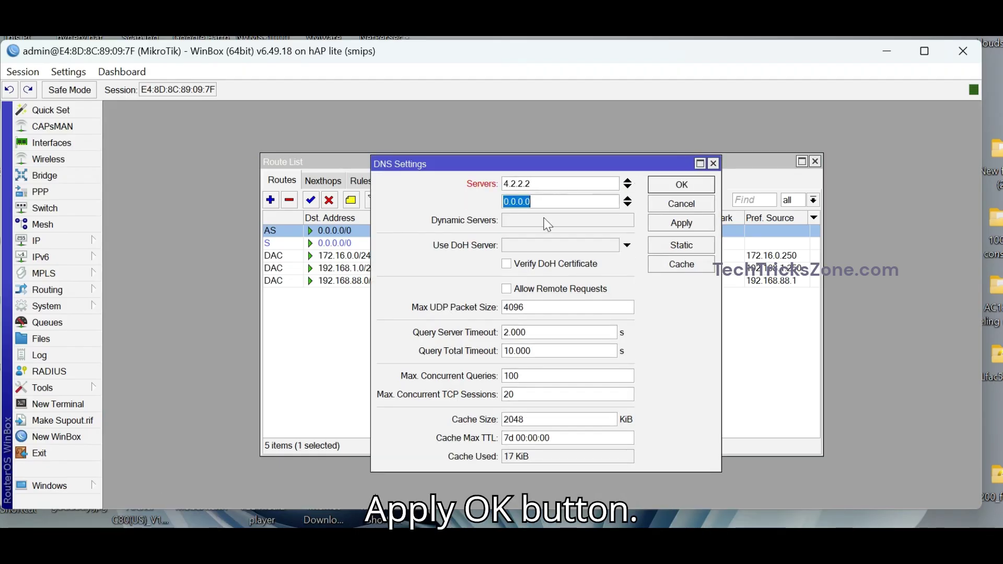
type("8.8.8.8")
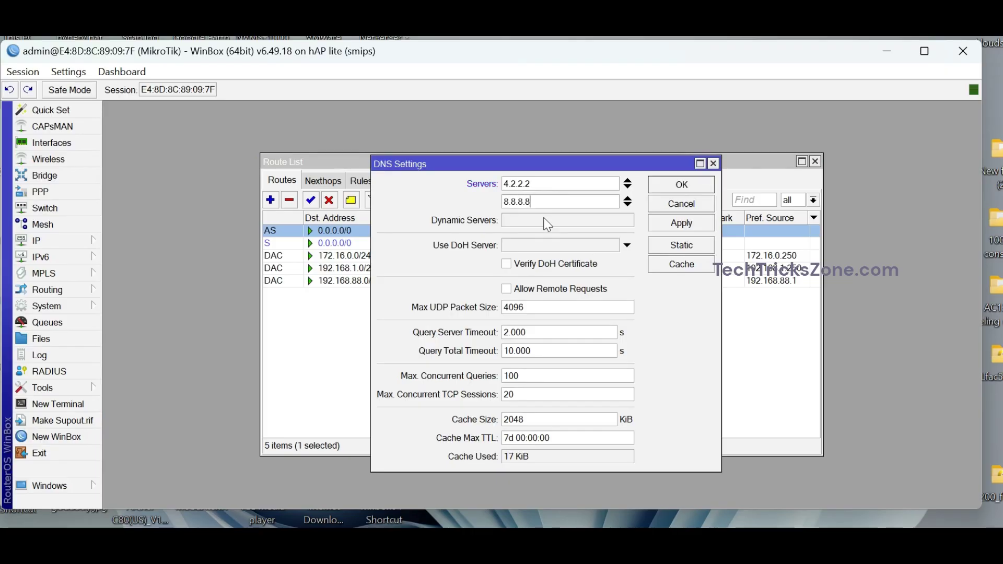
Save the DNS servers and start DHCP Setup on interface bridge1
left_click(667, 186)
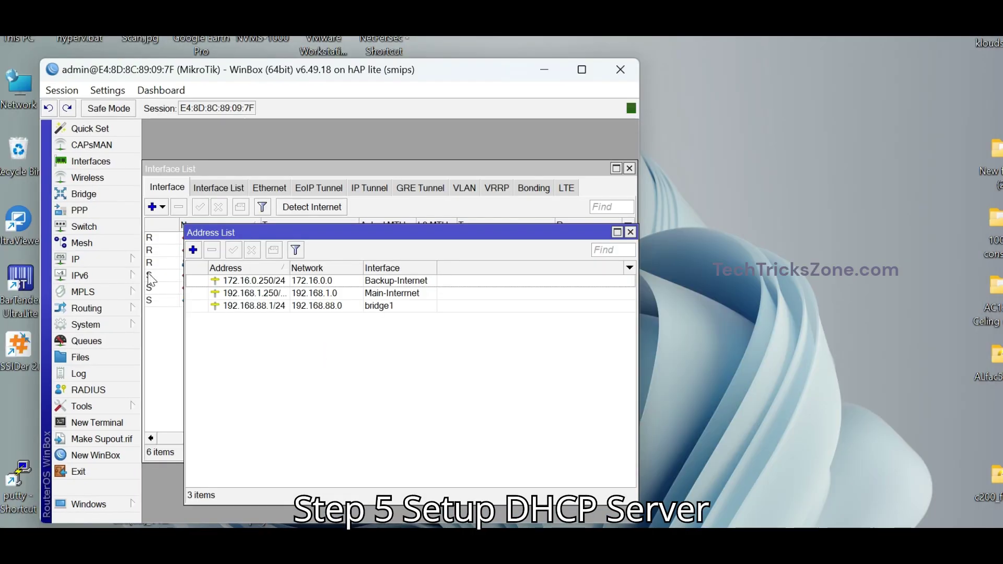
left_click(134, 260)
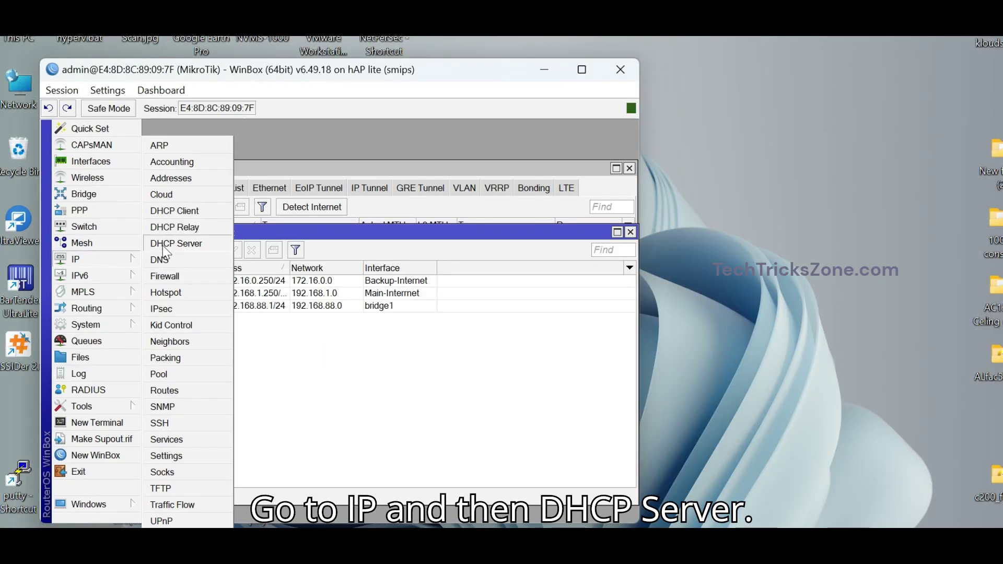
left_click(166, 242)
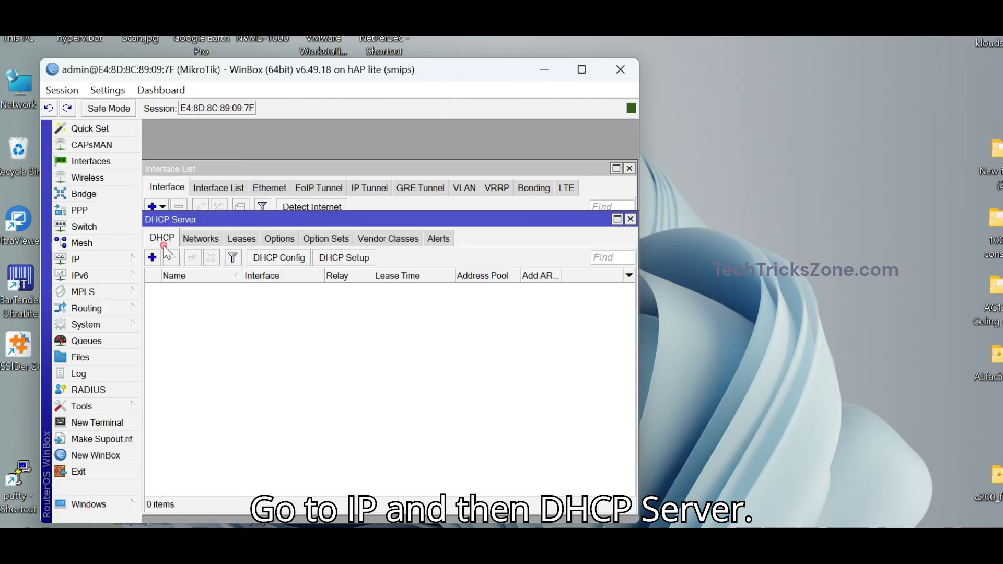
left_click(344, 262)
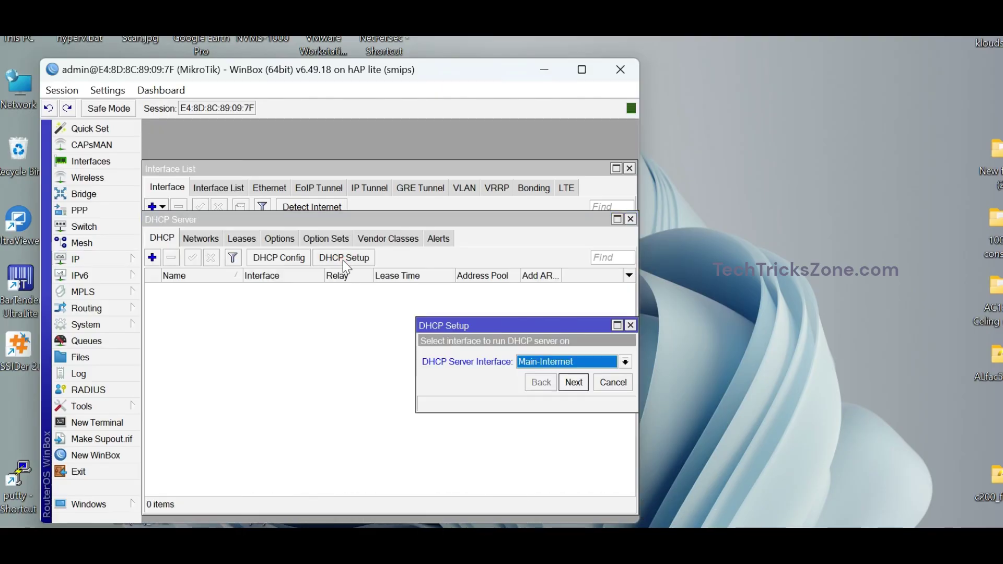
left_click(567, 367)
left_click(549, 401)
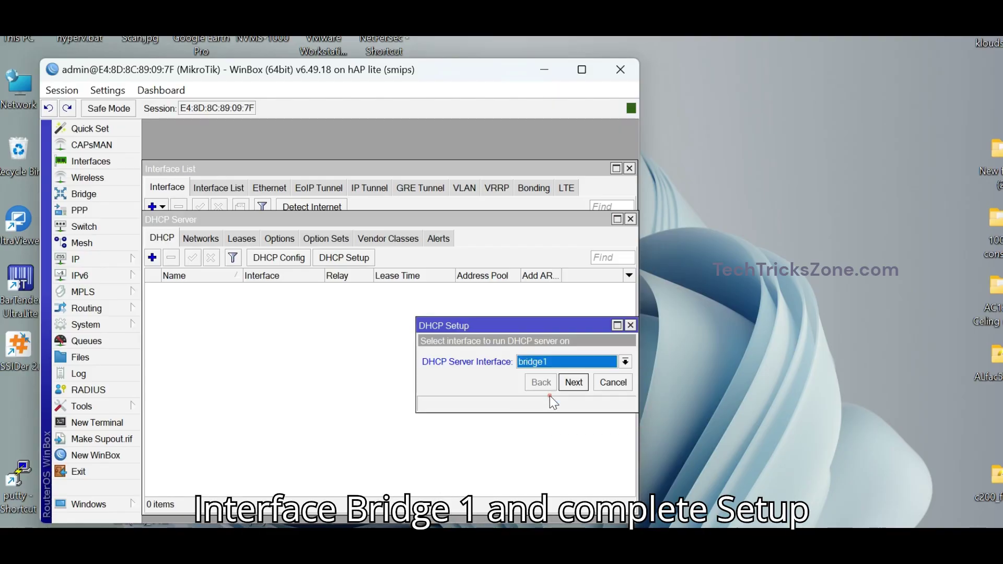
left_click(575, 387)
Accept the proposed address space, gateway, pool range, DNS and 10-minute lease
left_click(575, 387)
left_click(574, 387)
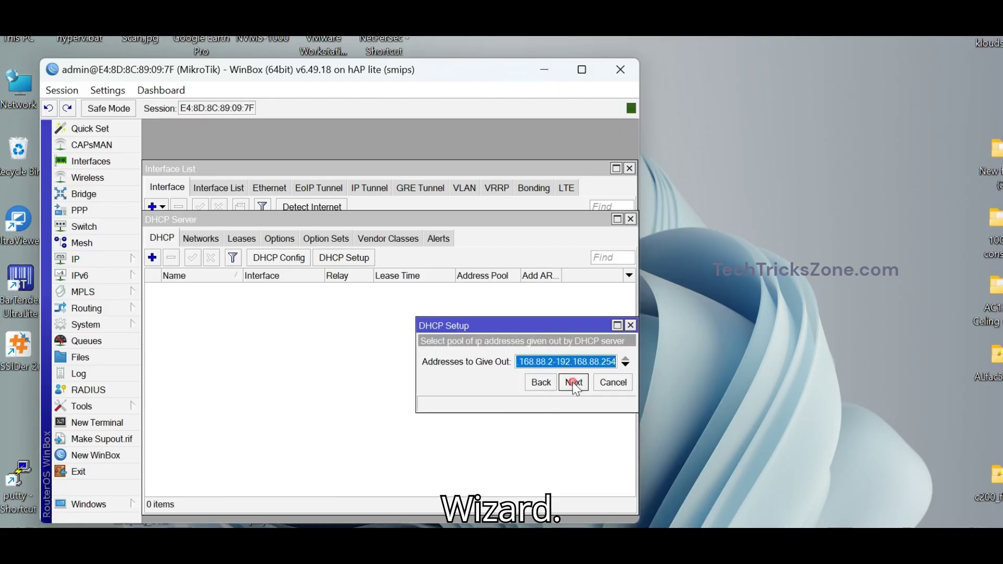
left_click(574, 385)
left_click(574, 401)
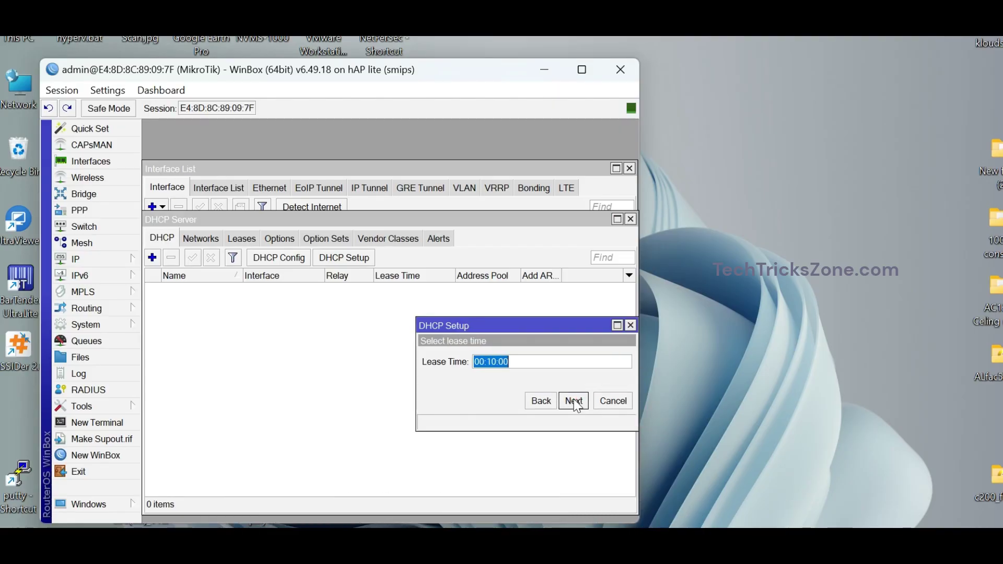
left_click(574, 400)
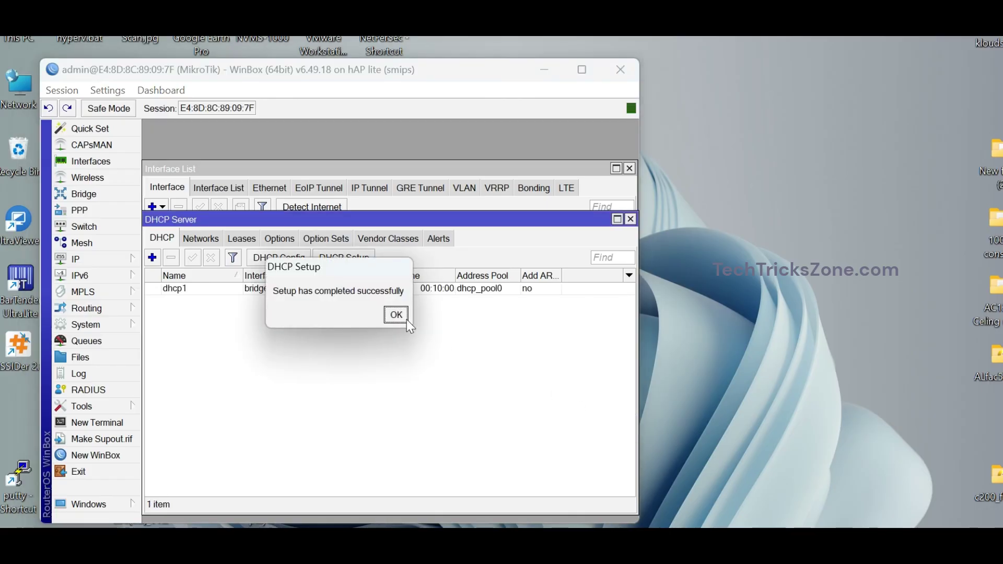
left_click(407, 319)
Create a new srcnat NAT rule with action masquerade and apply it
left_click(631, 219)
left_click(123, 264)
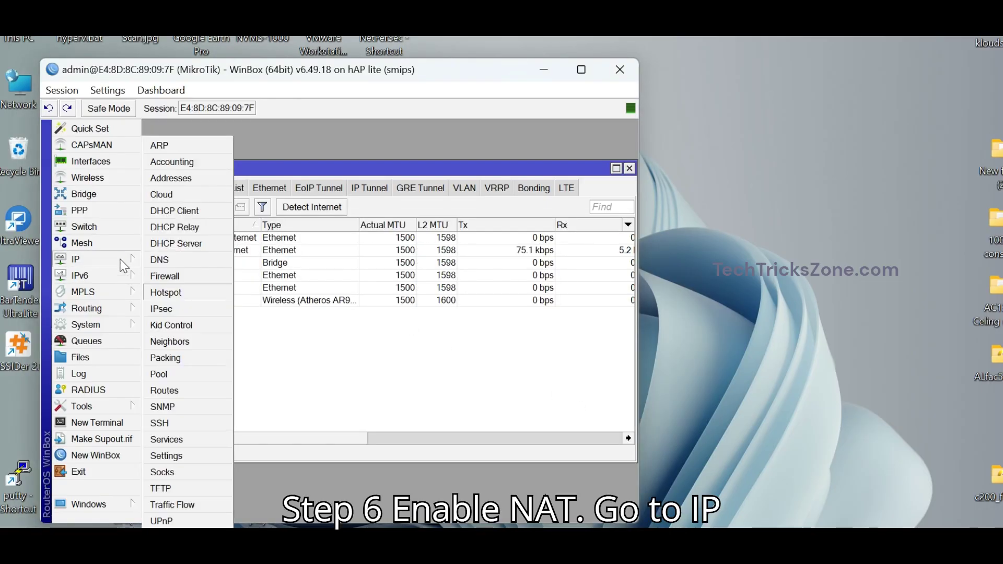
left_click(190, 278)
left_click(243, 260)
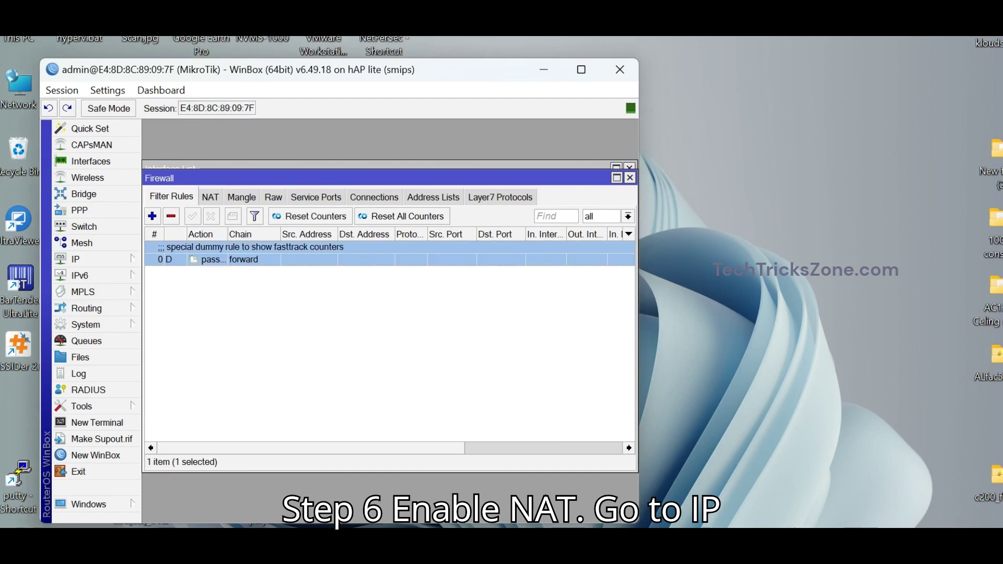
left_click(257, 347)
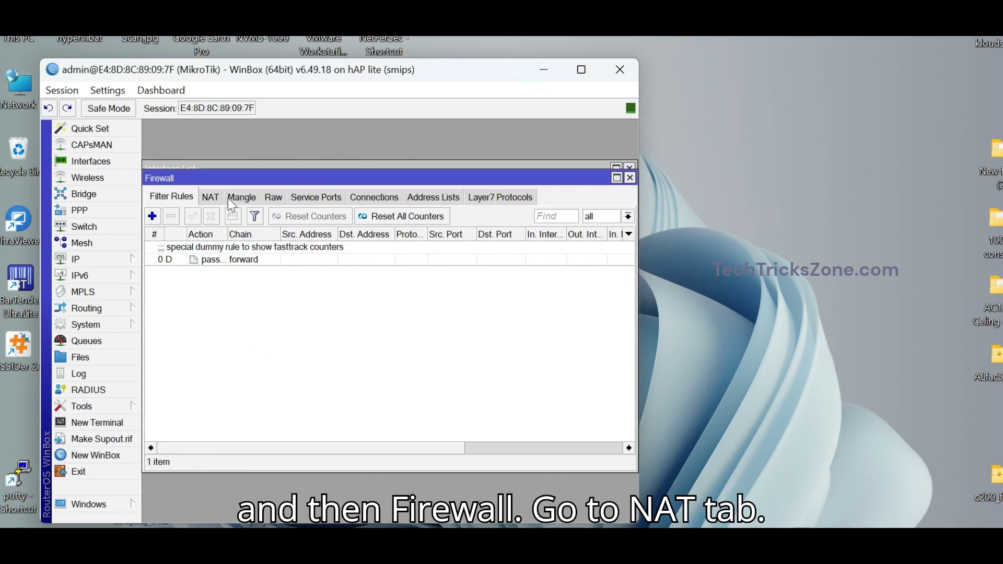
left_click(212, 198)
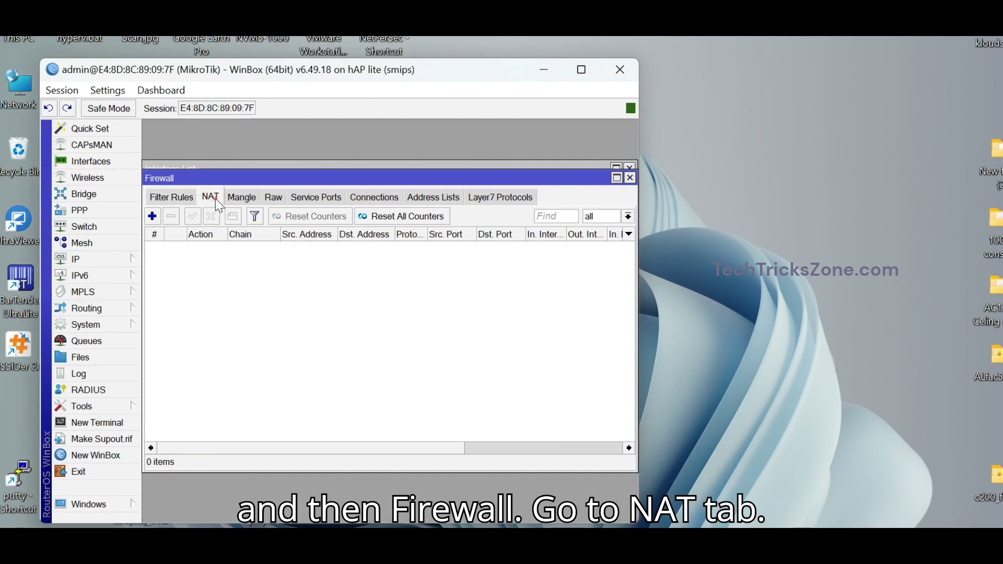
left_click(153, 218)
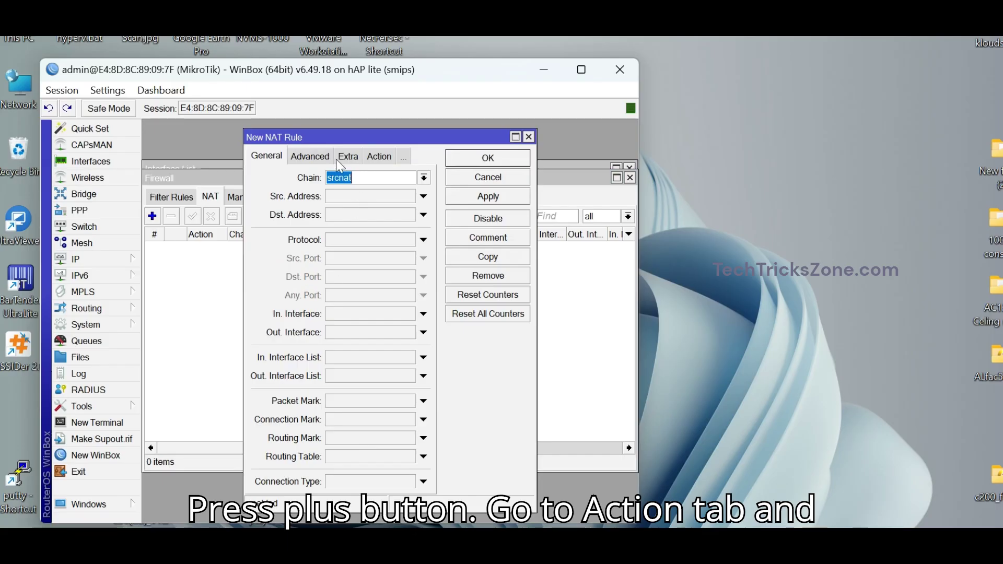
left_click(376, 157)
left_click(389, 179)
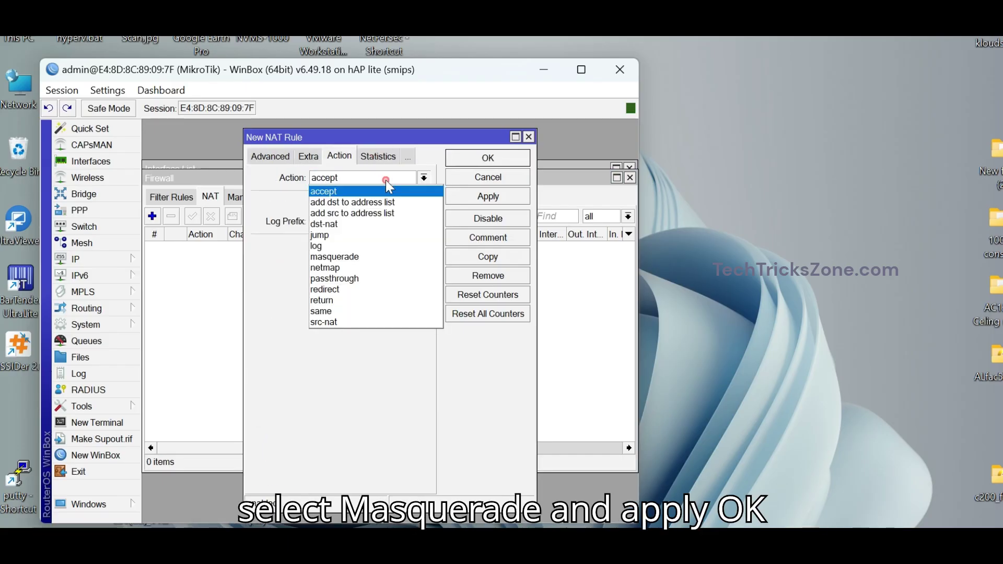
left_click(350, 257)
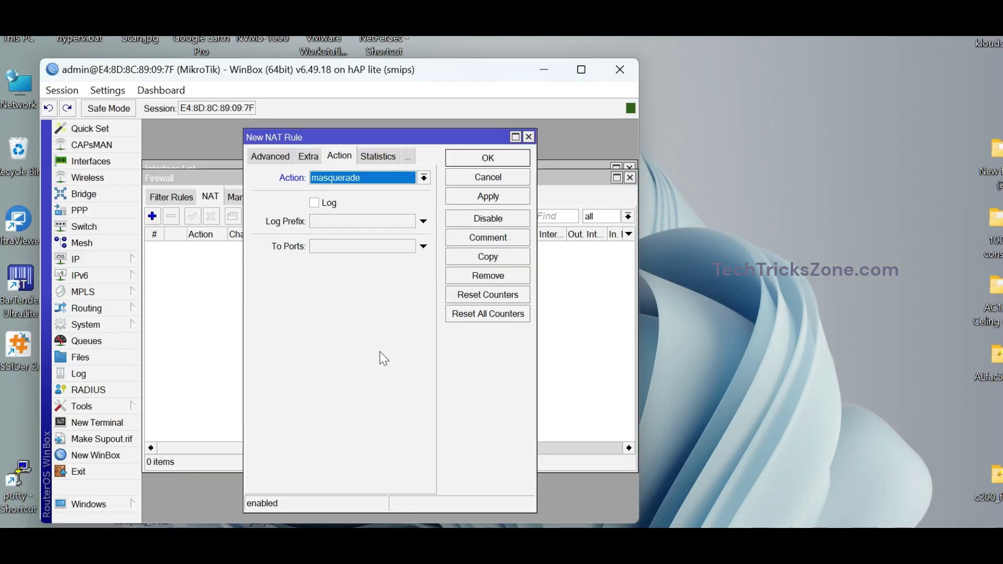
left_click(482, 197)
Save the masquerade rule, then ping 4.2.2.2 from the router terminal
left_click(475, 159)
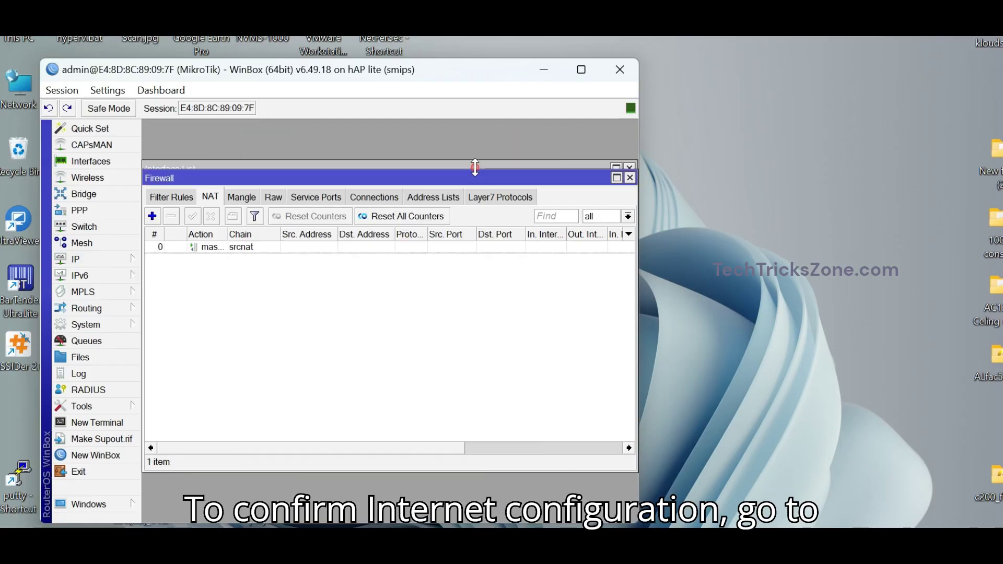
left_click(630, 178)
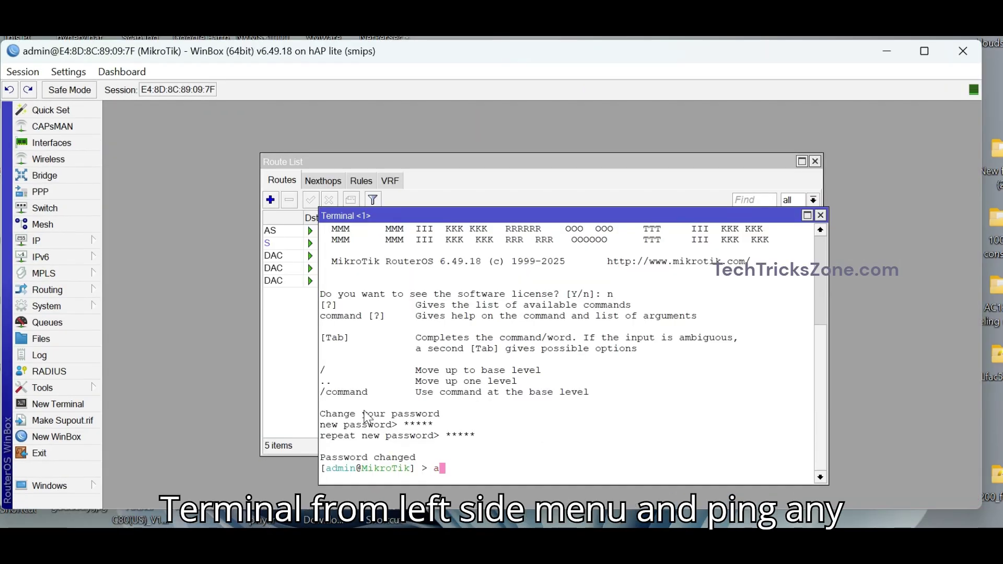
type("dmin")
key("BackSpace")
key("BackSpace")
key("BackSpace")
key("BackSpace")
key("BackSpace")
type("ping")
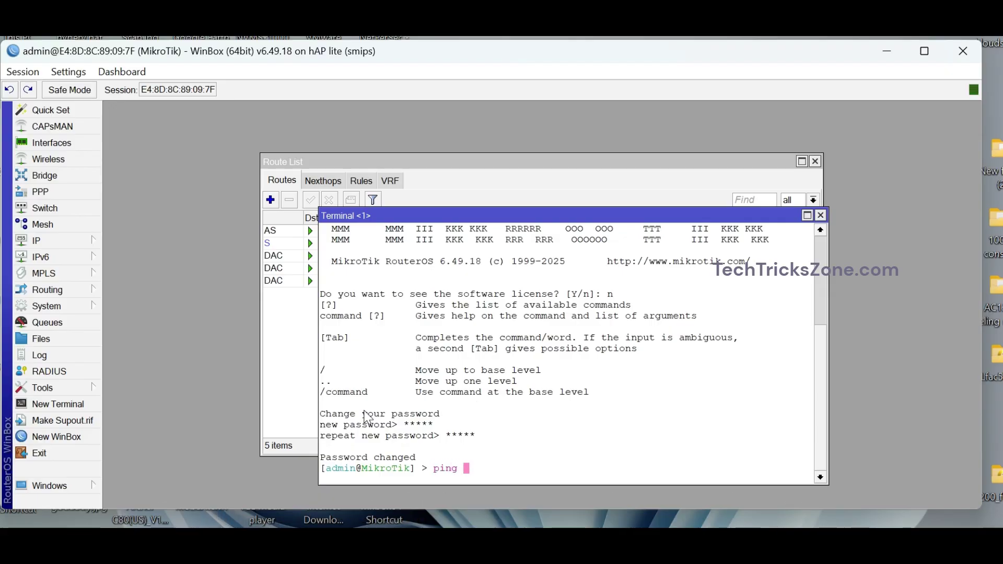
type("2.2.2")
key("Return")
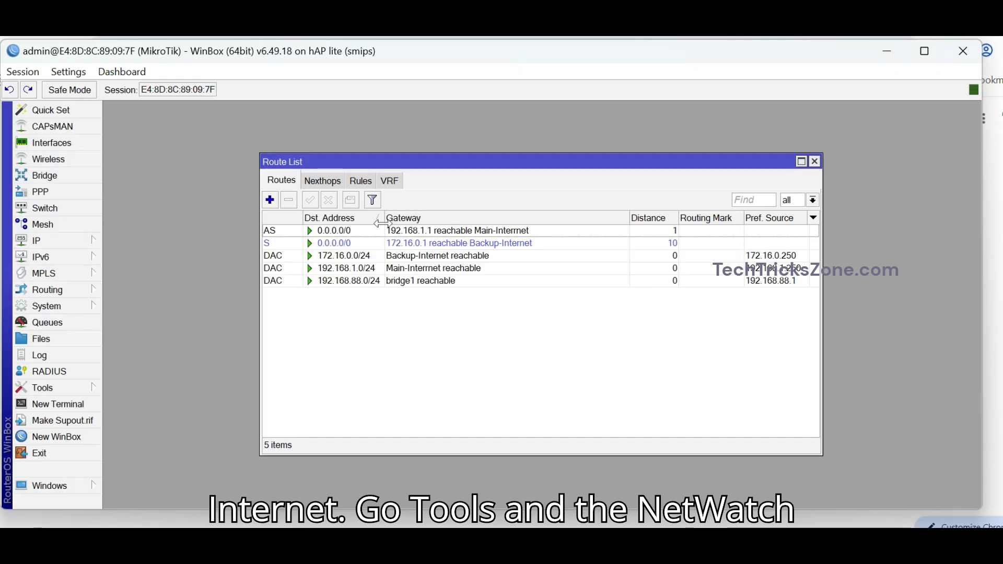
Add a Netwatch entry monitoring host 199.7.83.42
left_click(36, 240)
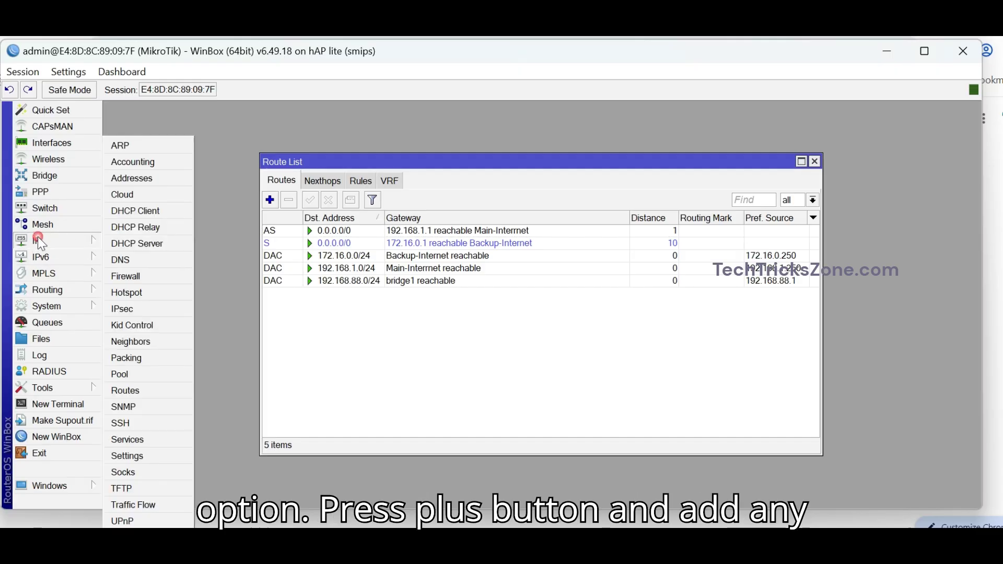
left_click(64, 390)
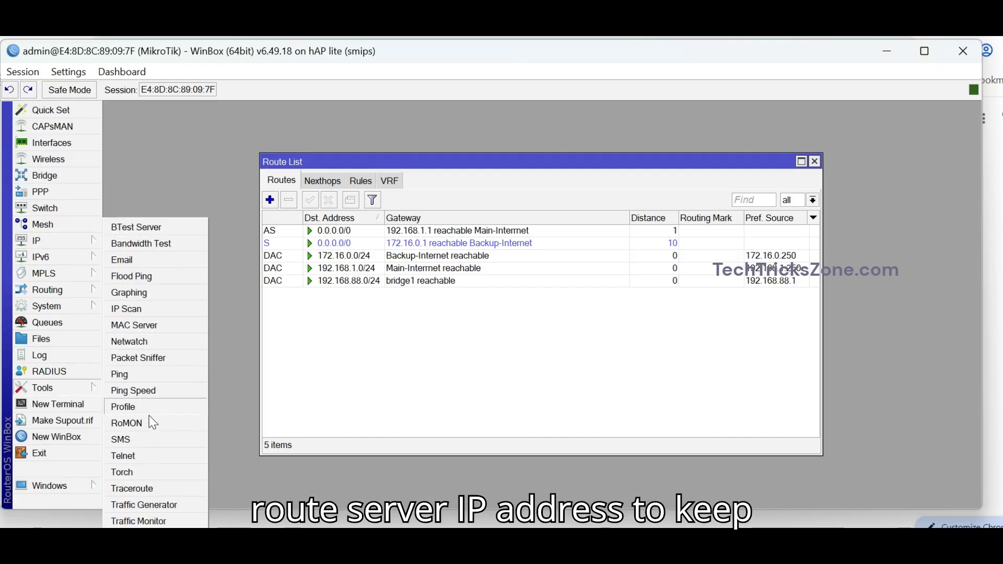
left_click(139, 345)
left_click(351, 190)
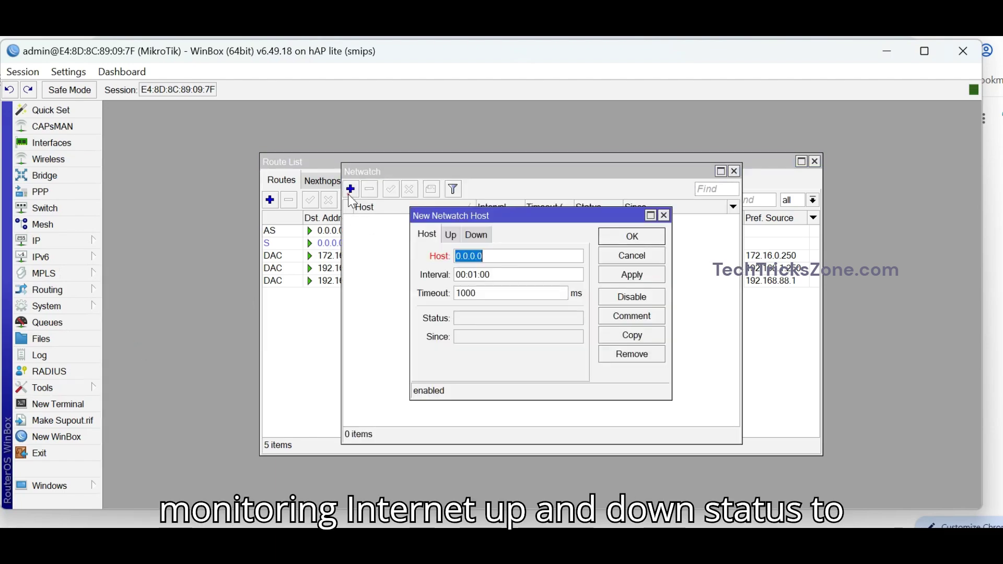
left_click(503, 259)
left_click_drag(503, 259, 444, 256)
type("199.7.83.42")
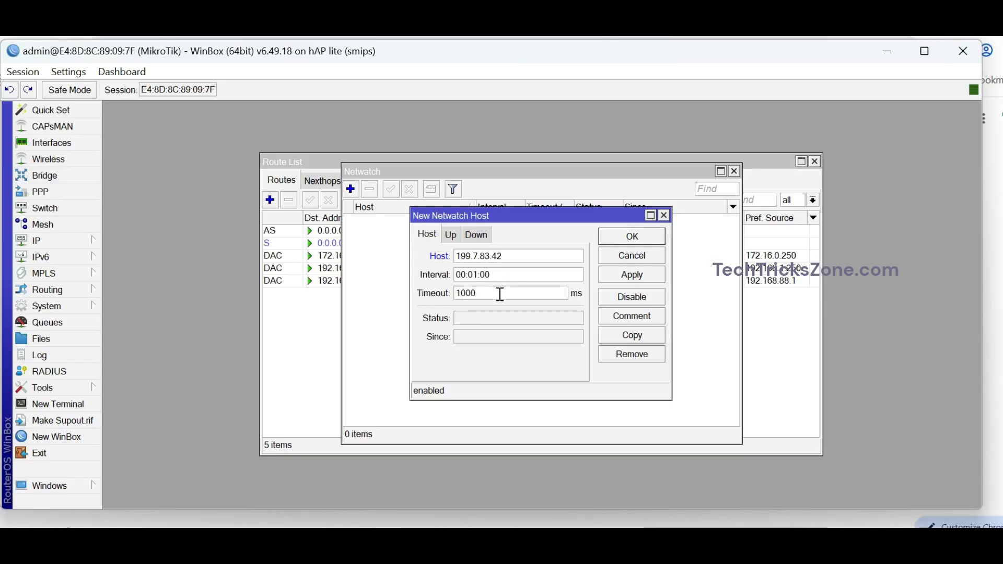
Enter the On Up and On Down scripts for the main route and apply
left_click(445, 238)
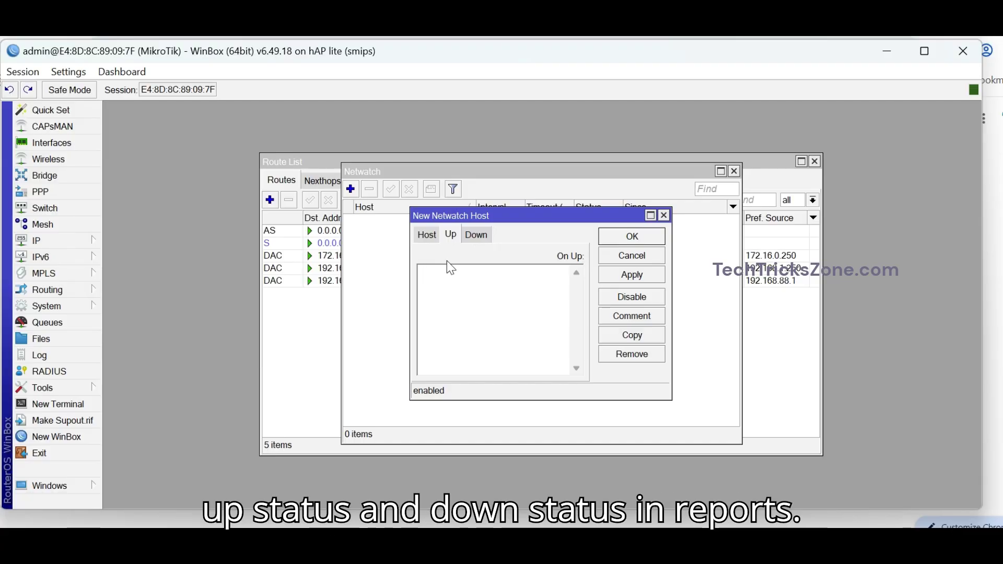
left_click(475, 237)
left_click(450, 235)
type("Main-route")
key("ctrl+a")
type("/mainr")
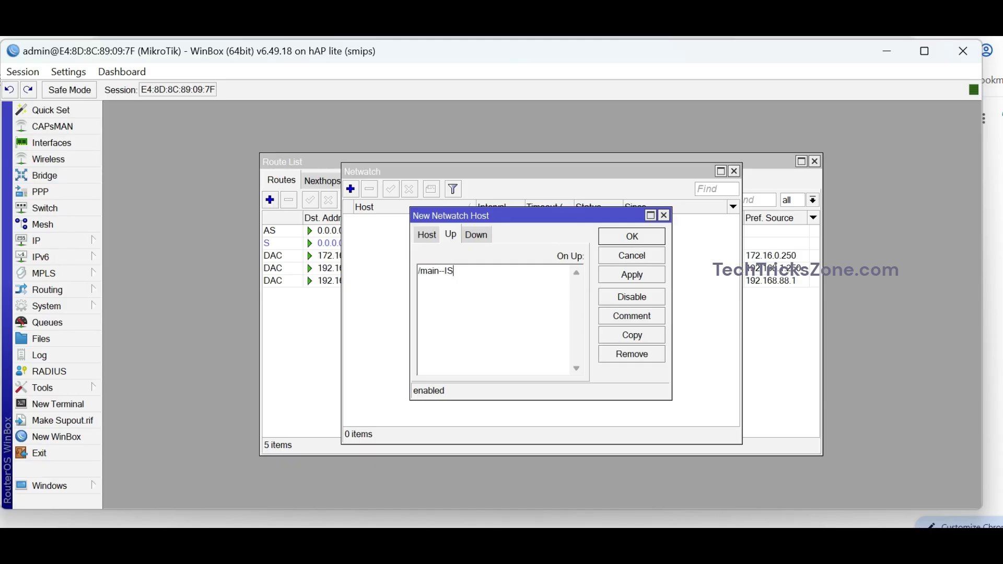
left_click(477, 235)
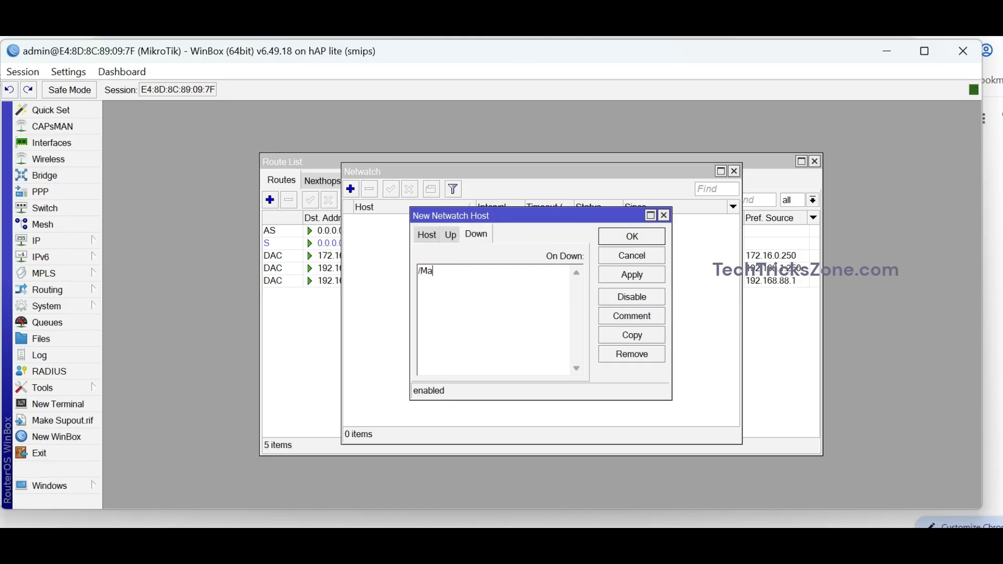
left_click(632, 275)
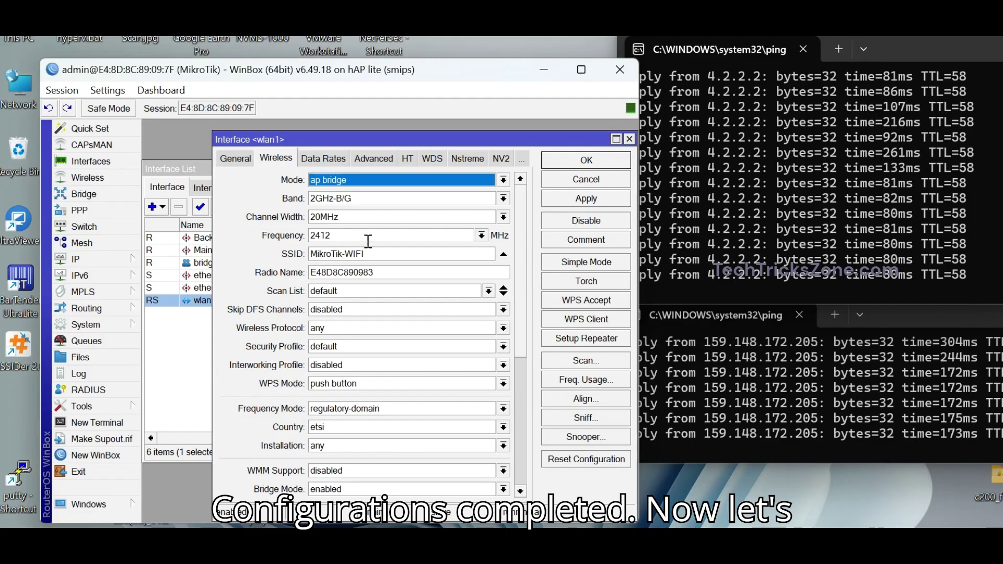
Confirm the PC is on MikroTik-WIFI, then view Main-Internet's live traffic
left_click_drag(372, 254, 308, 255)
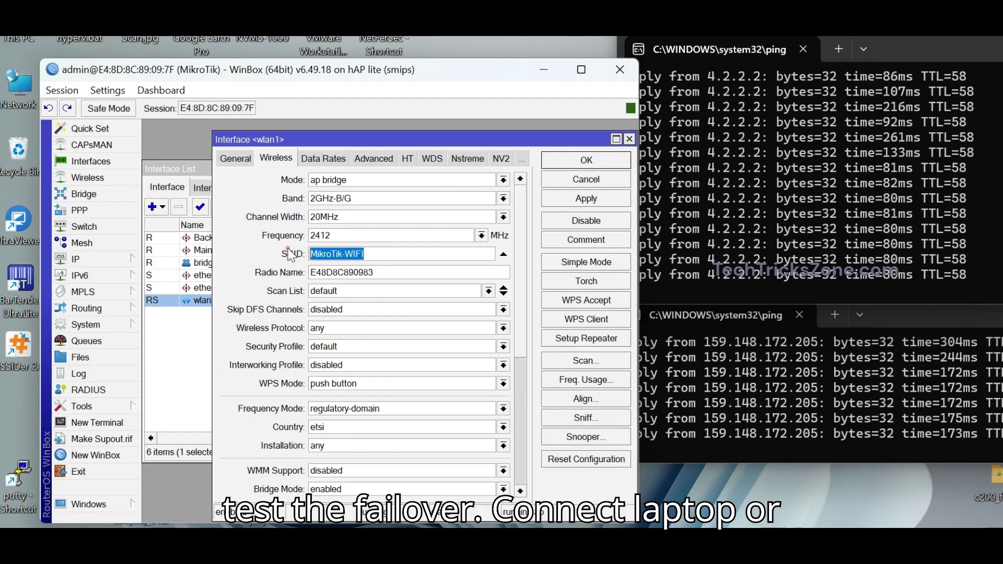
left_click(629, 139)
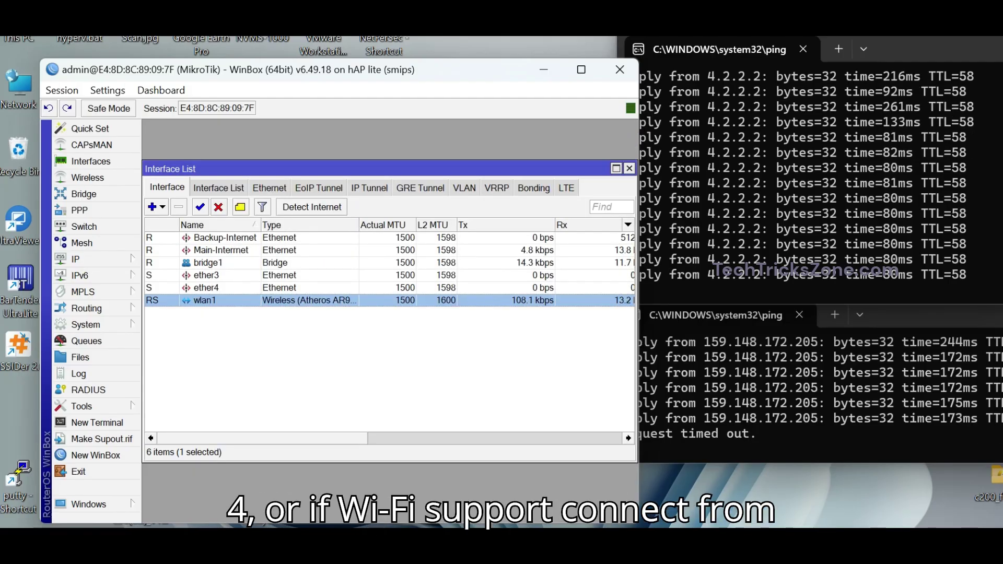
key("super+a")
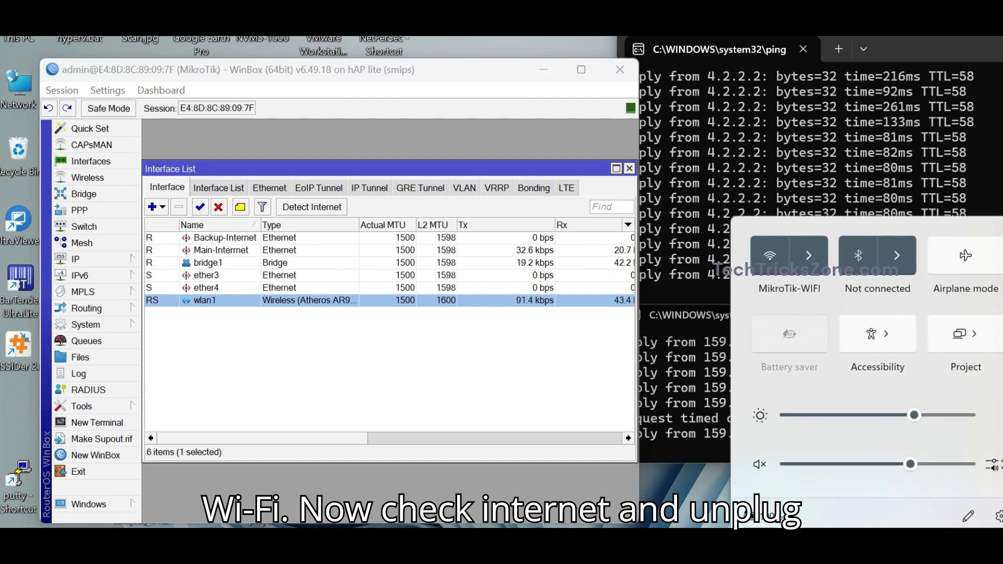
left_click(820, 267)
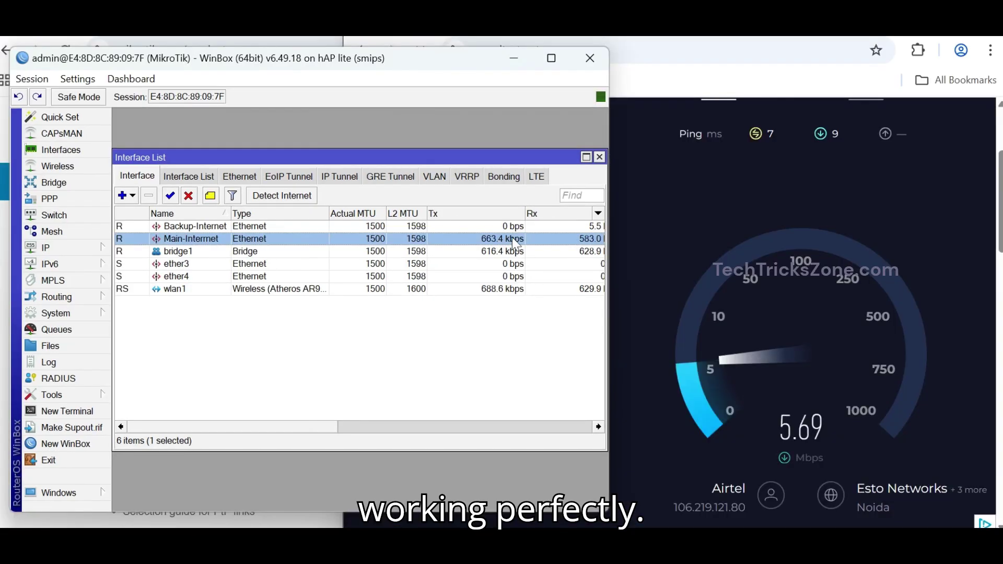
double_click(513, 238)
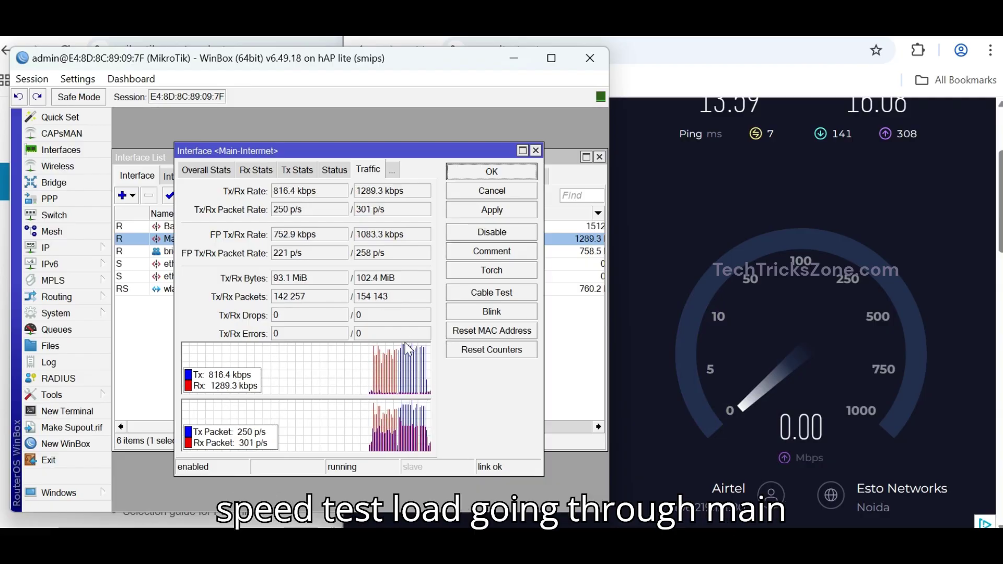
Close the Main-Internet traffic window once the speed-test load has been observed
left_click(536, 151)
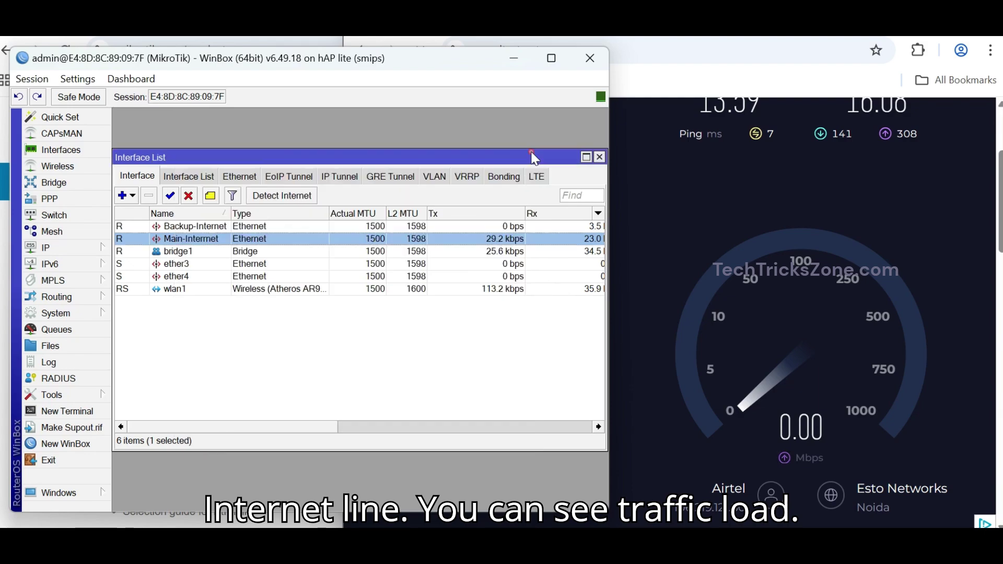
Disable Main-Internet and rerun the speed test against the Esto Networks server
right_click(233, 238)
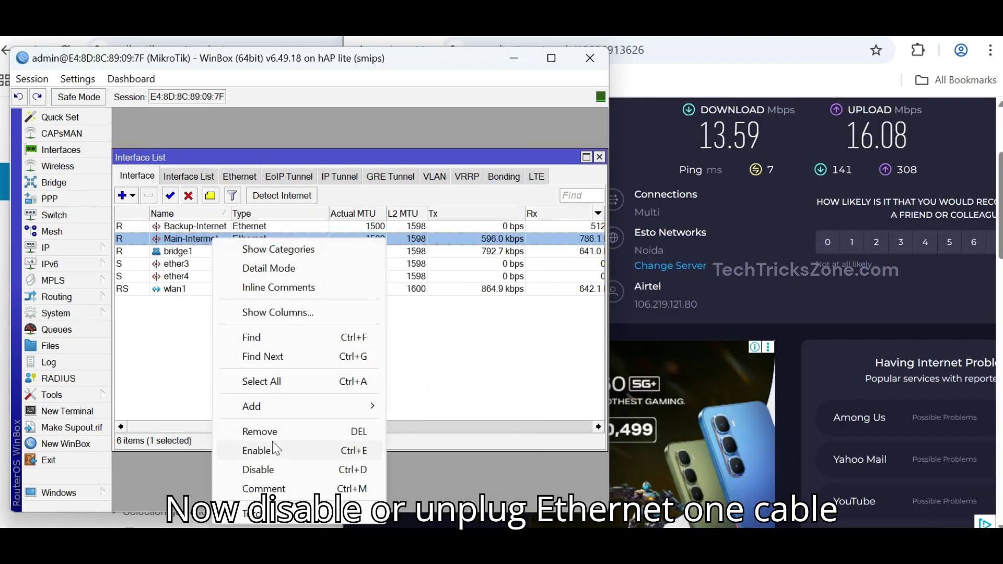
left_click(261, 468)
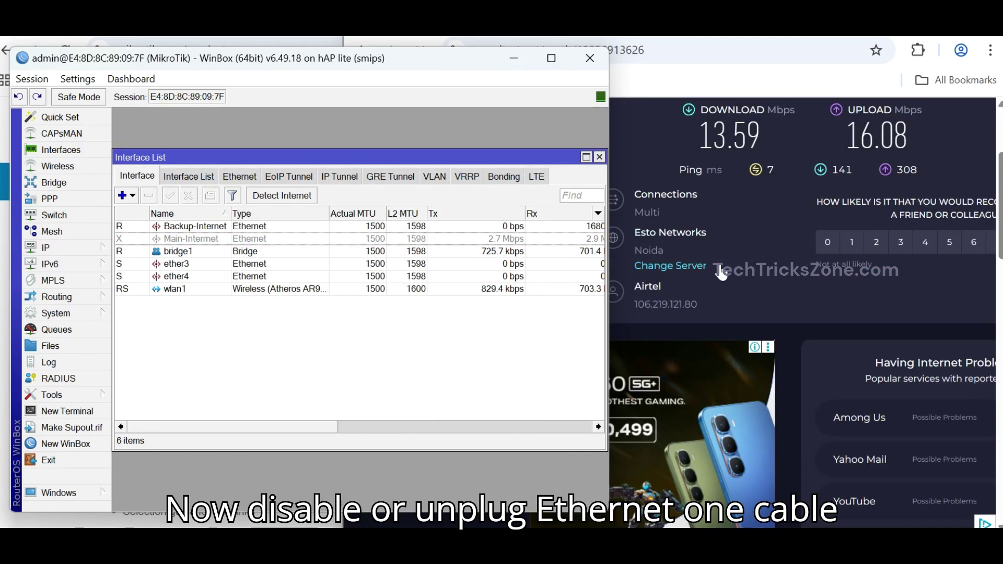
left_click(670, 266)
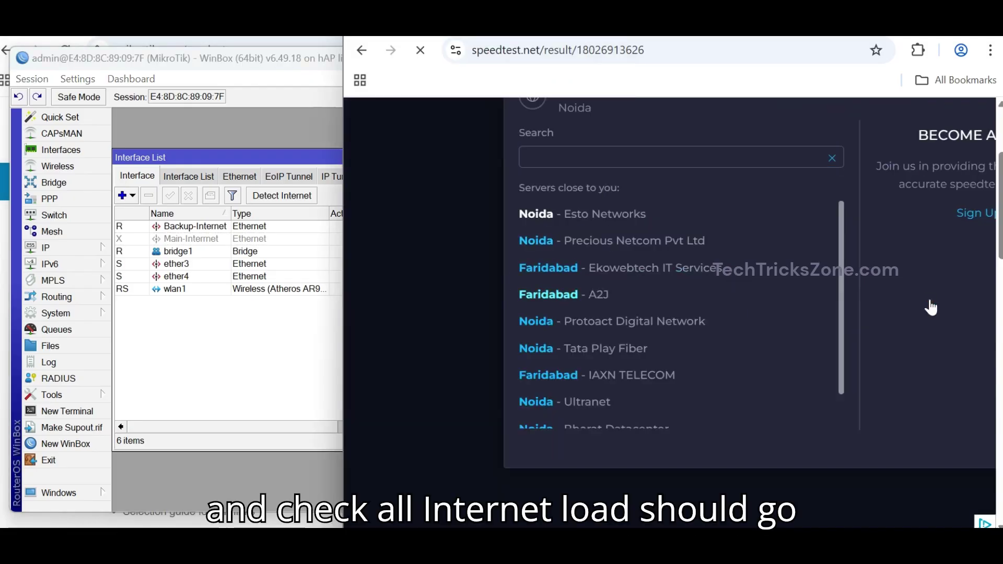
left_click(429, 326)
left_click(797, 248)
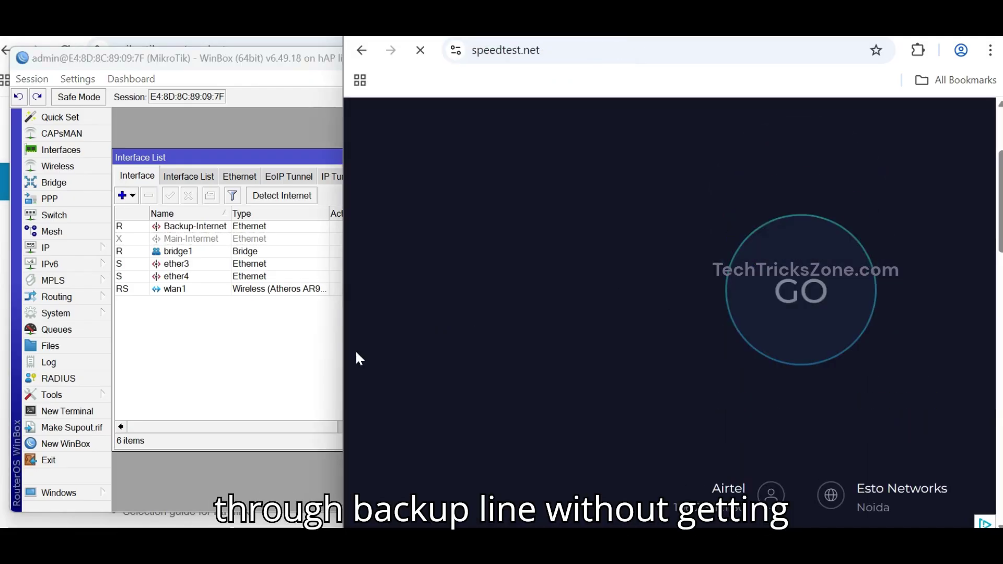
Open Backup-Internet's traffic details, showing about 13.8 Mbps received during the test
left_click(277, 354)
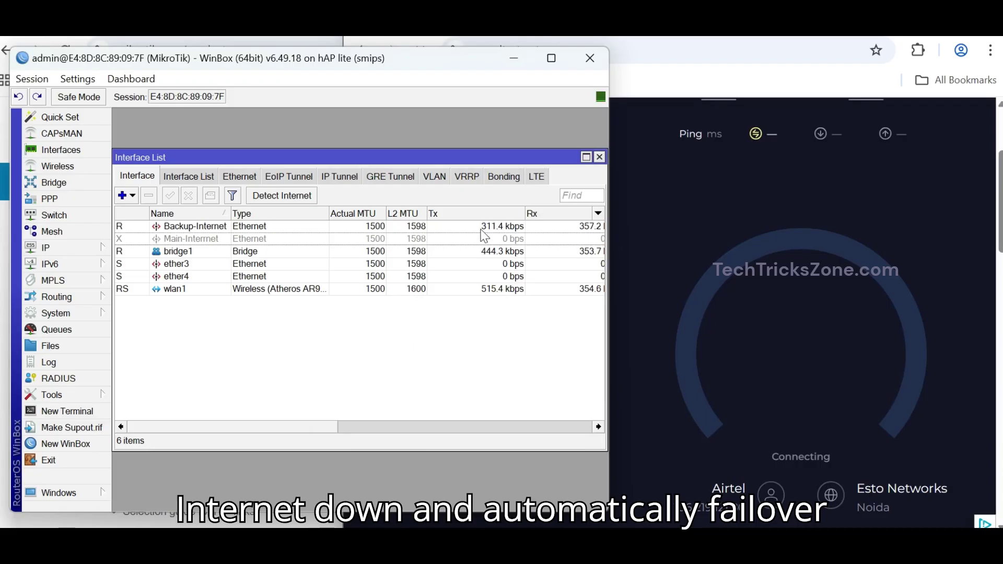
left_click(507, 229)
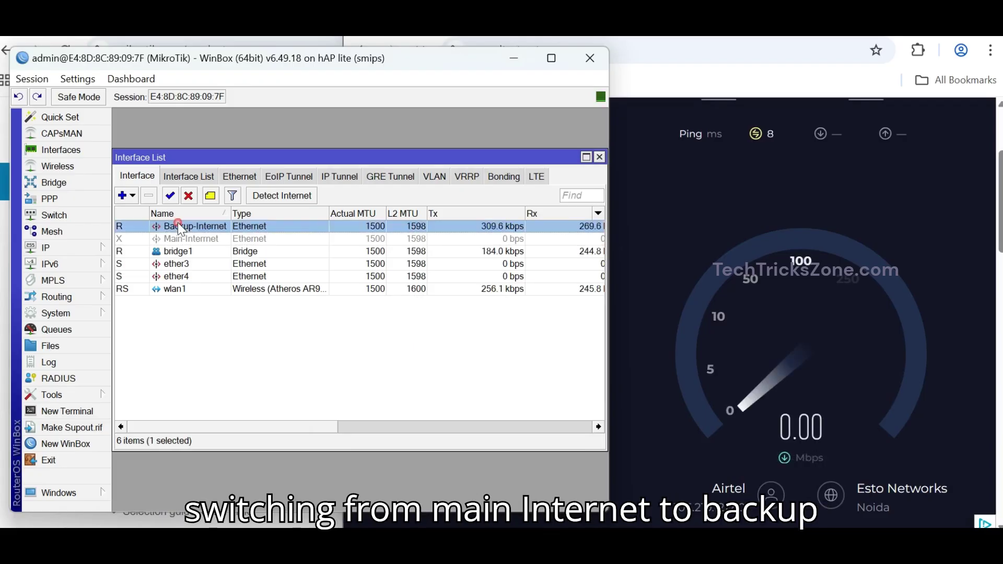
double_click(515, 228)
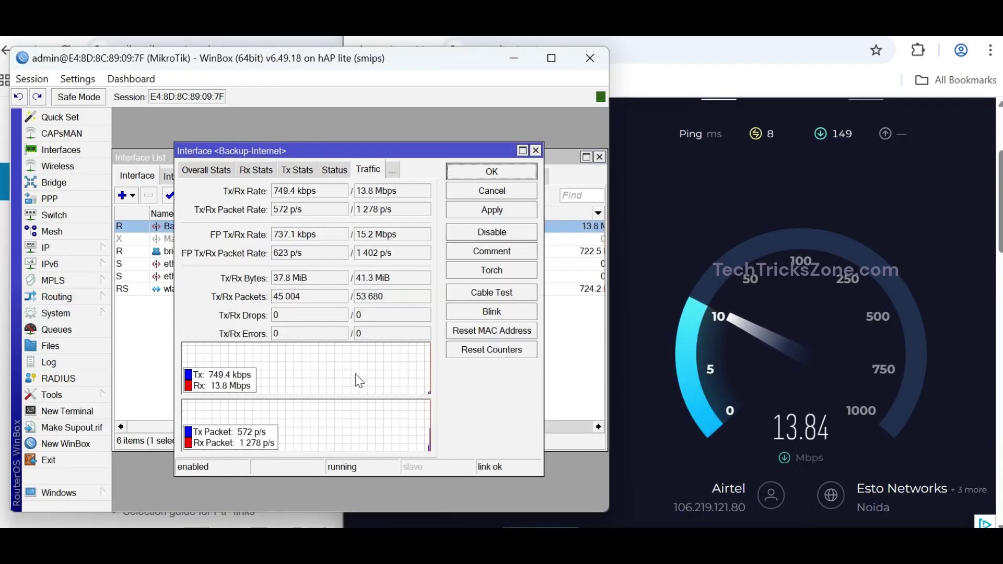